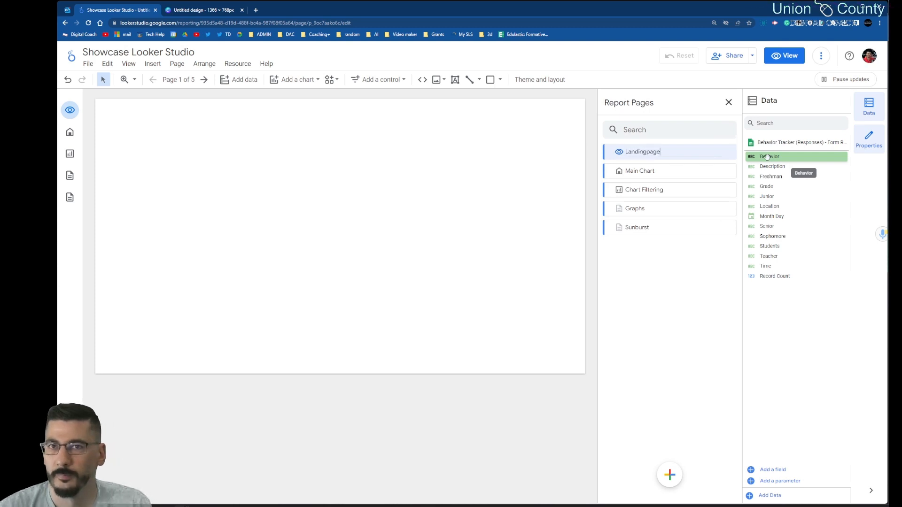
Step: Rename the report's untitled first page as LandingPage and close the page list
{"action": "left_click", "coordinate": [432, 242]}
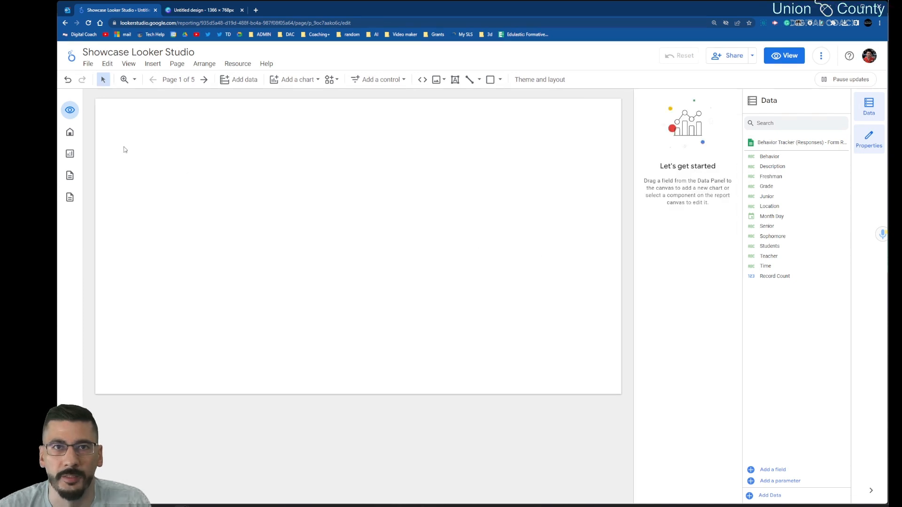
{"action": "mouse_move", "coordinate": [70, 195]}
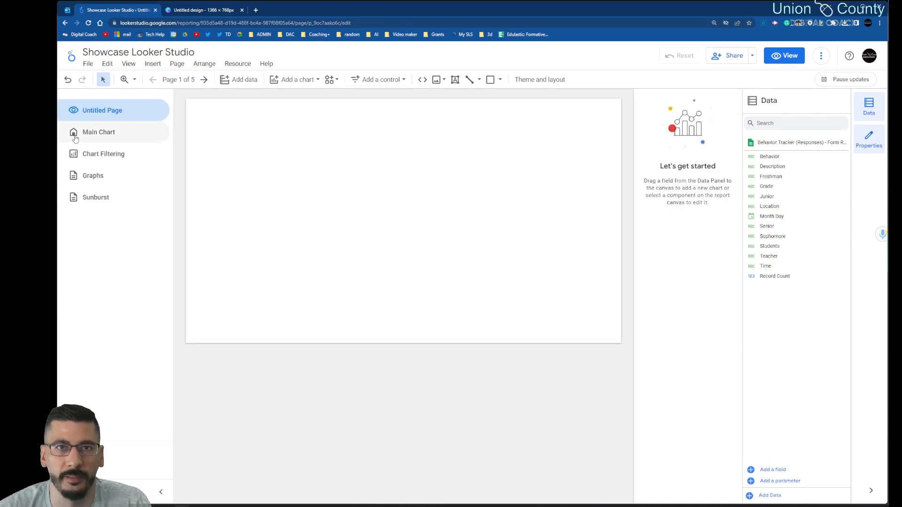
{"action": "left_click", "coordinate": [120, 116]}
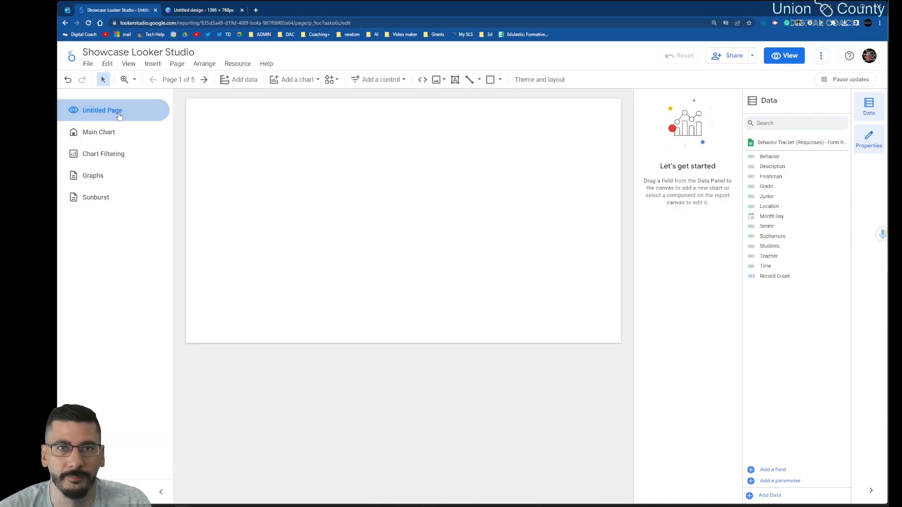
{"action": "left_click", "coordinate": [177, 64]}
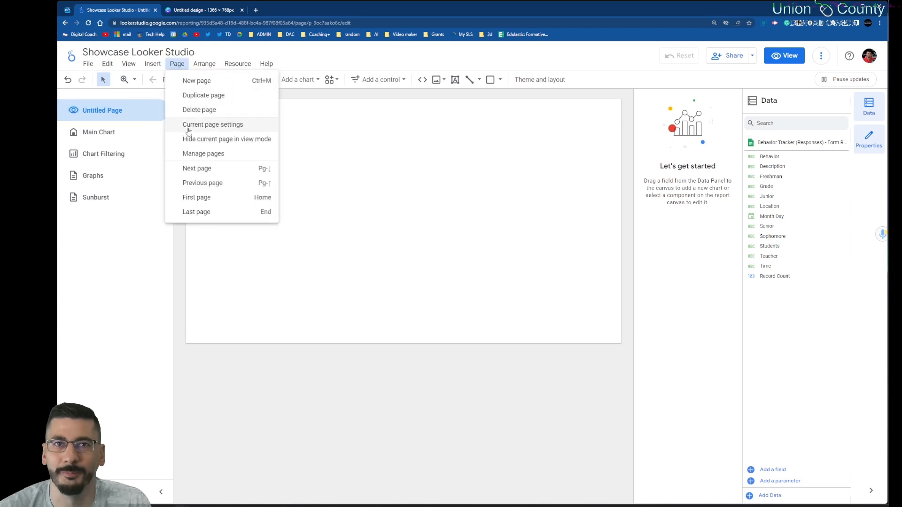
{"action": "left_click", "coordinate": [187, 154]}
{"action": "left_click", "coordinate": [730, 151]}
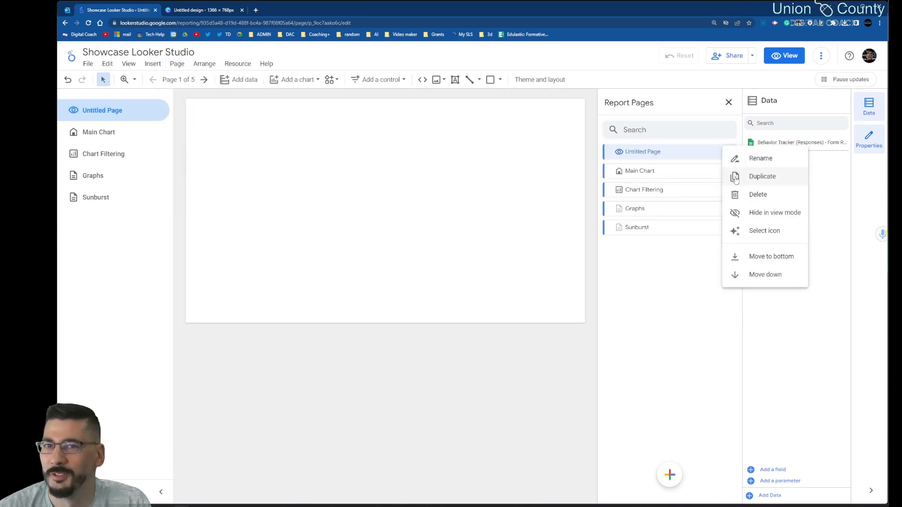
{"action": "left_click", "coordinate": [757, 158]}
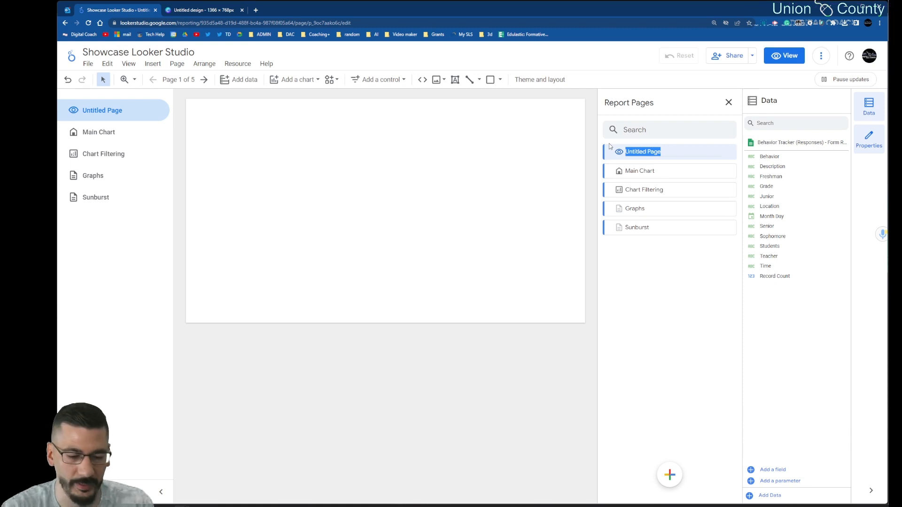
{"action": "type", "text": "Lanf"}
{"action": "key", "text": "BackSpace"}
{"action": "type", "text": "ding"}
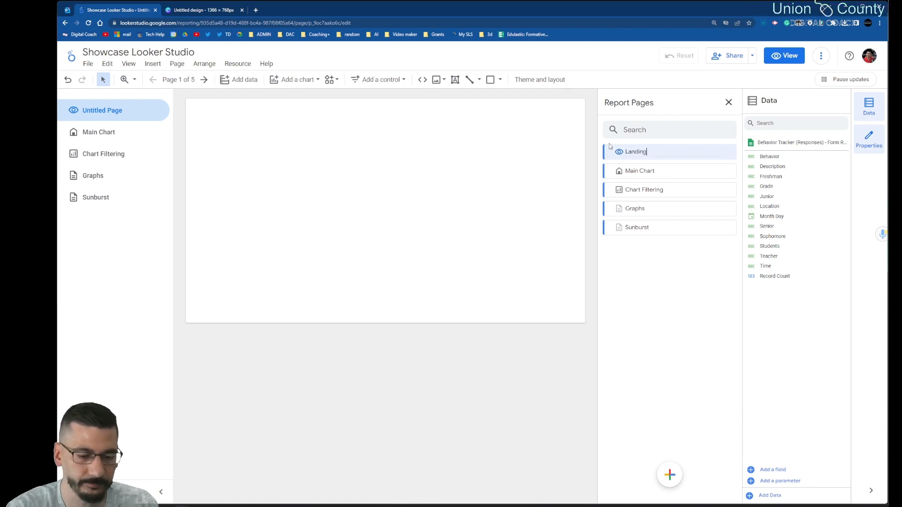
{"action": "type", "text": "Page"}
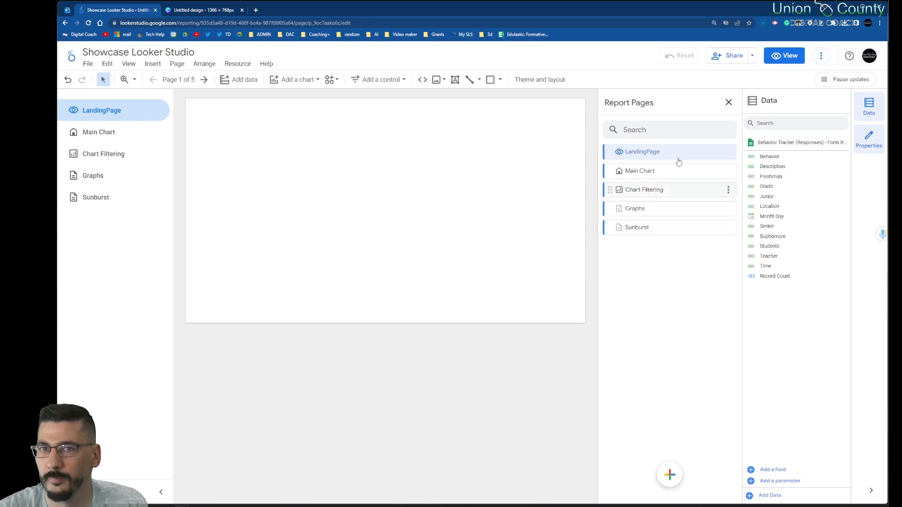
{"action": "left_click", "coordinate": [729, 102]}
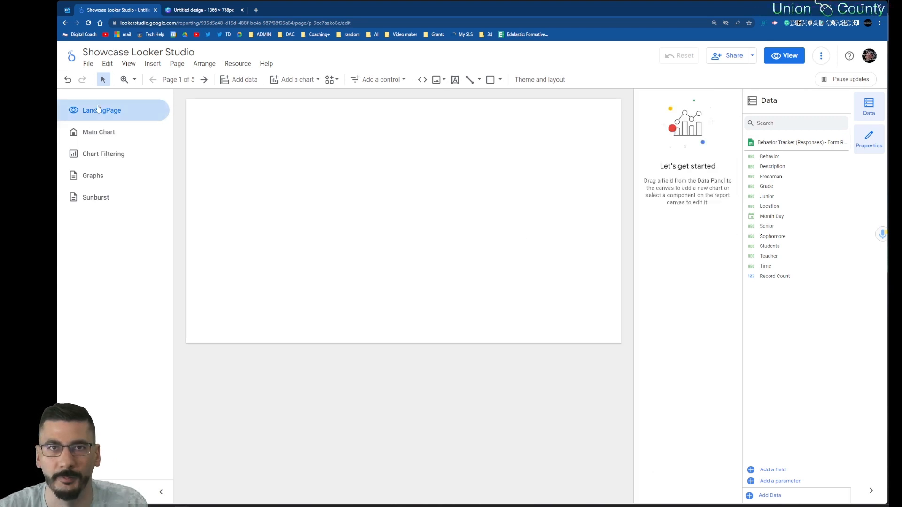
Step: Browse the Main Chart, Chart Filtering and Graphs pages, and check the page navigation in view mode, ending on LandingPage
{"action": "left_click", "coordinate": [105, 132]}
{"action": "left_click", "coordinate": [101, 153]}
{"action": "left_click", "coordinate": [90, 180]}
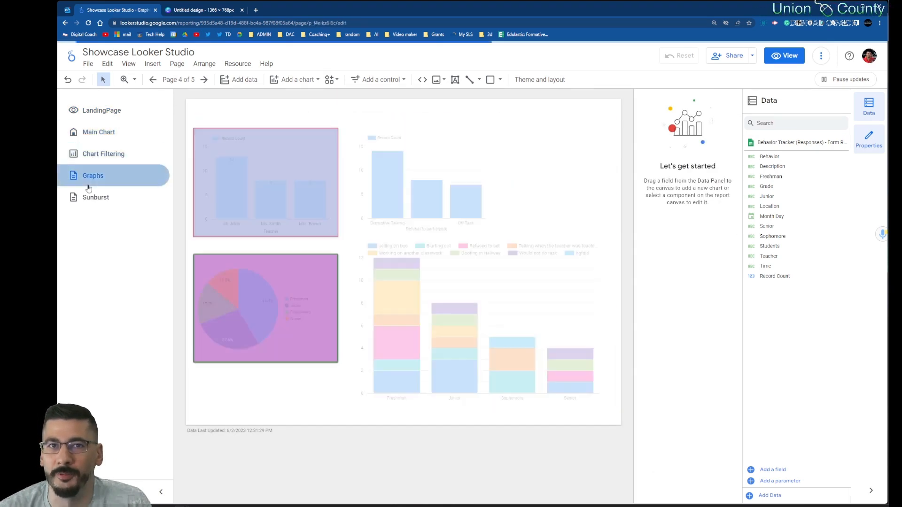
{"action": "left_click", "coordinate": [796, 56]}
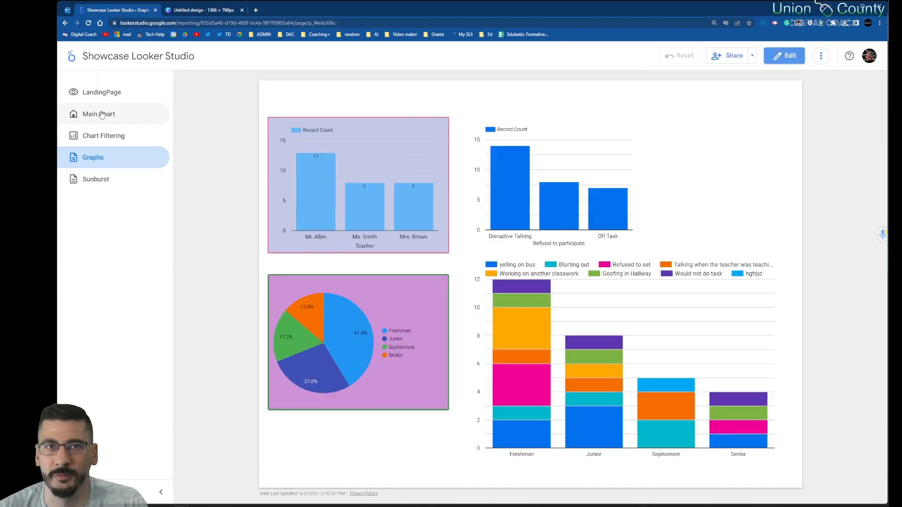
{"action": "left_click", "coordinate": [102, 93]}
{"action": "left_click", "coordinate": [104, 113]}
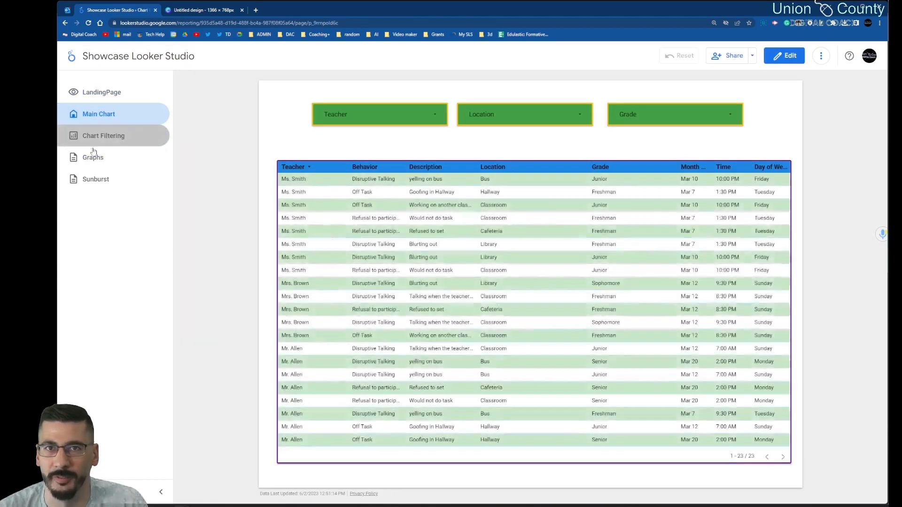
{"action": "left_click", "coordinate": [94, 141]}
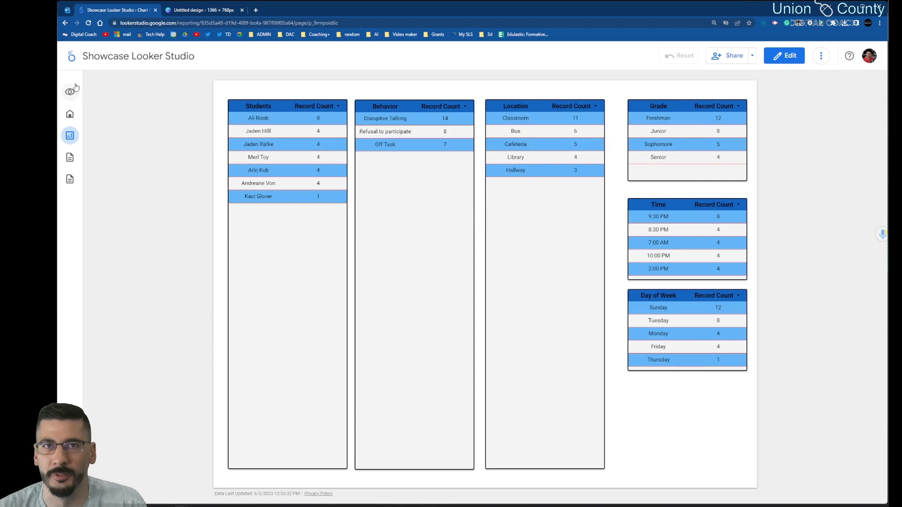
{"action": "left_click", "coordinate": [73, 89]}
{"action": "left_click", "coordinate": [71, 114]}
{"action": "left_click", "coordinate": [73, 95]}
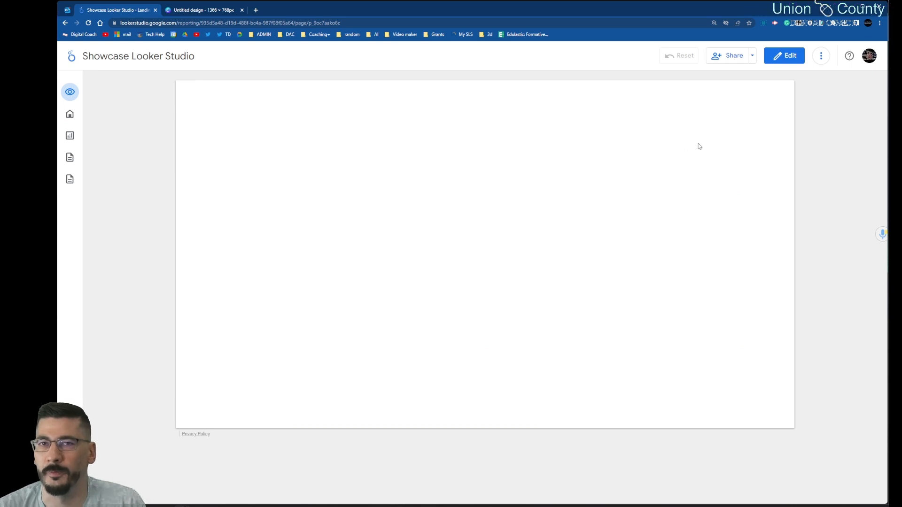
Step: Return to editing the report and add a button control near the upper-left corner of the LandingPage canvas
{"action": "left_click", "coordinate": [785, 56]}
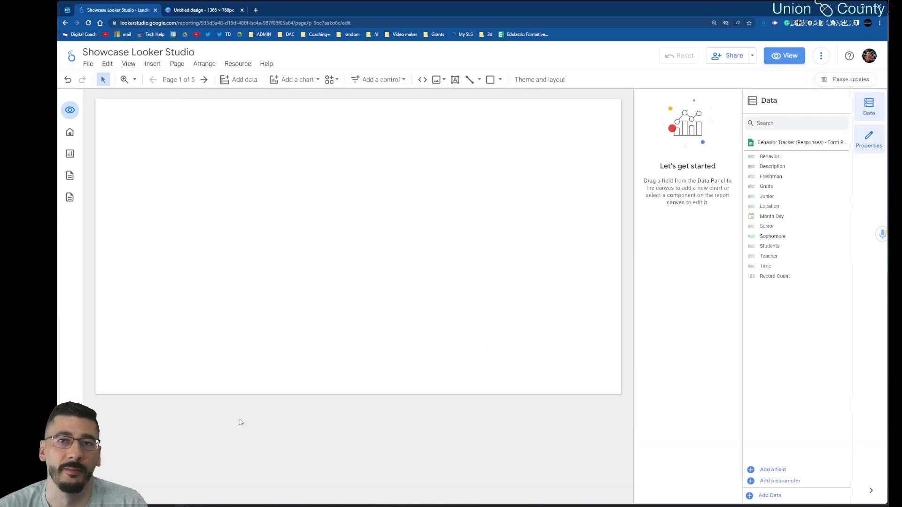
{"action": "left_click", "coordinate": [385, 78]}
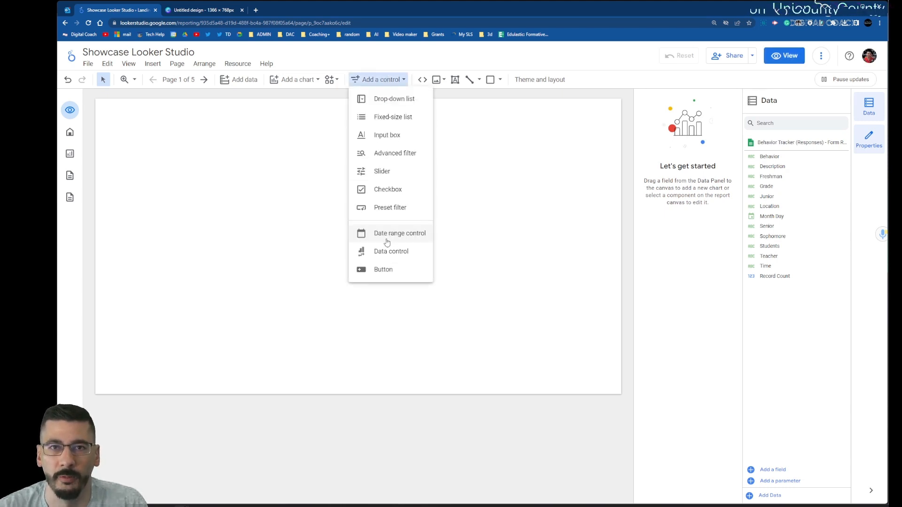
{"action": "left_click", "coordinate": [384, 271]}
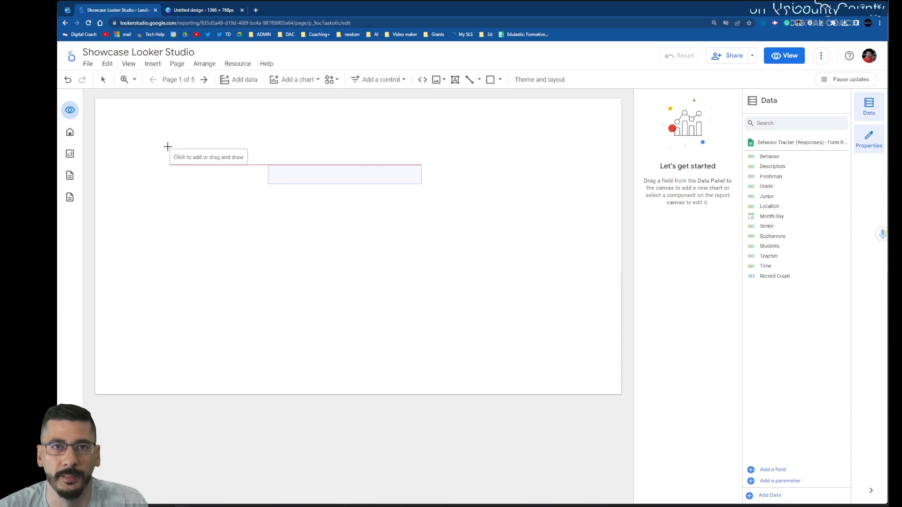
{"action": "left_click", "coordinate": [110, 113]}
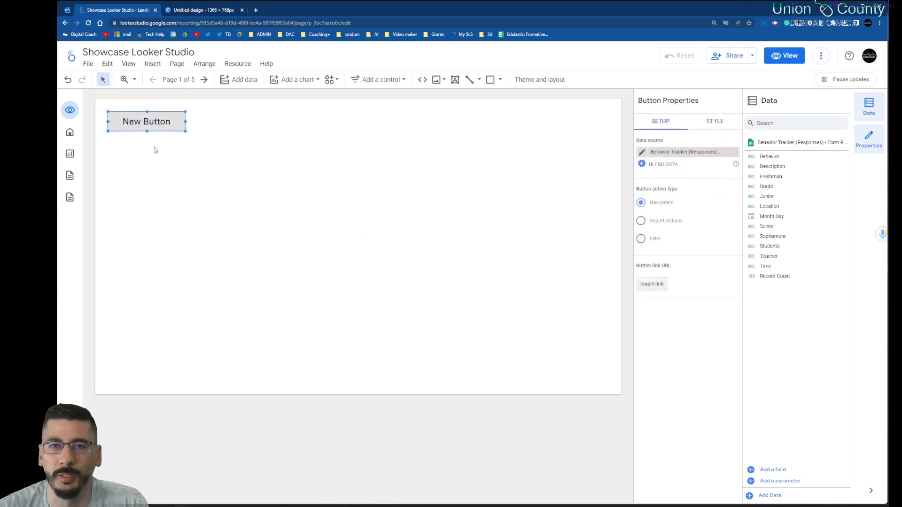
Step: Give the new button a light green background and a border radius of 10
{"action": "left_click", "coordinate": [727, 123]}
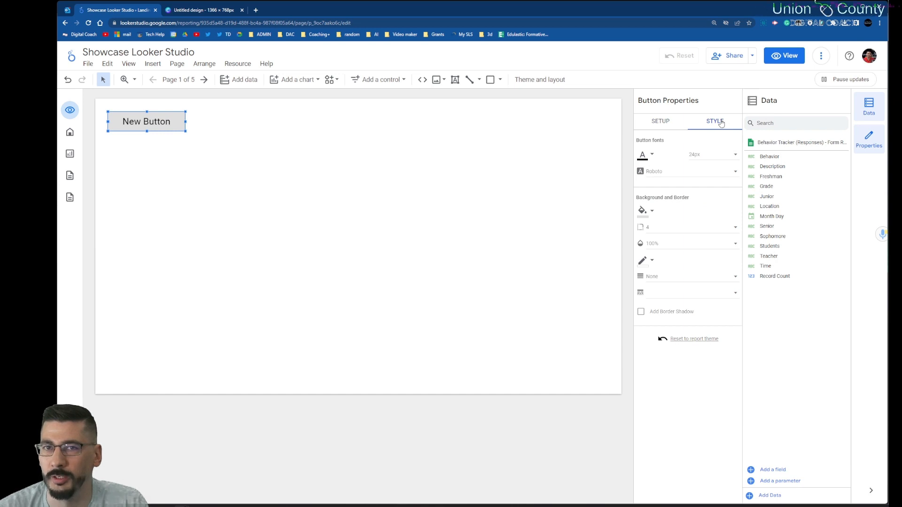
{"action": "left_click", "coordinate": [654, 212]}
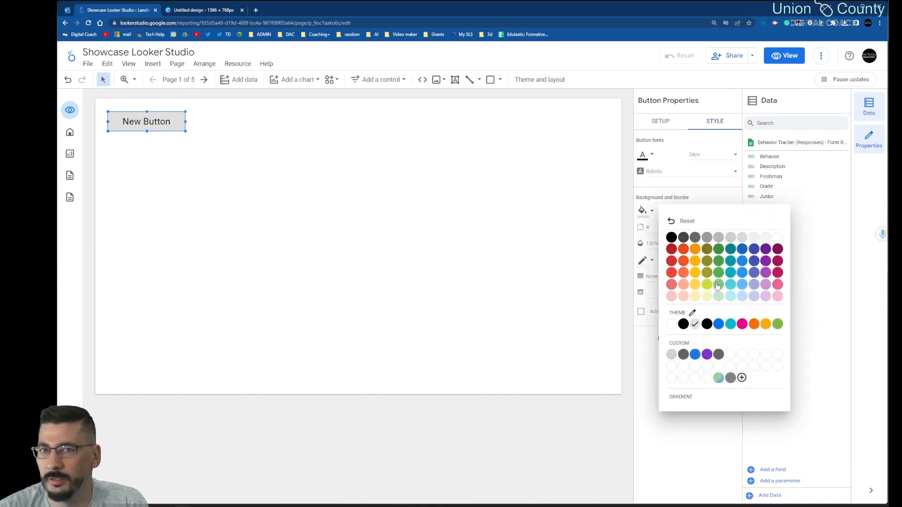
{"action": "left_click", "coordinate": [718, 287]}
{"action": "left_click", "coordinate": [675, 230]}
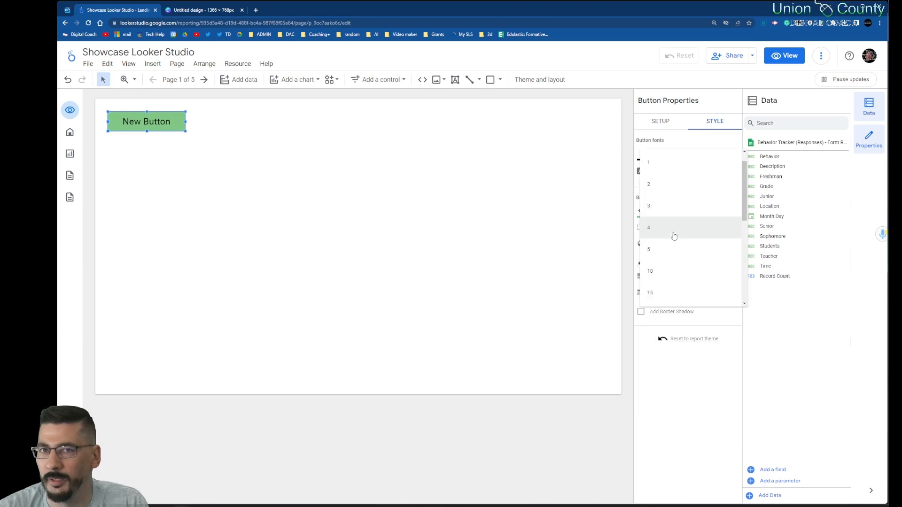
{"action": "left_click", "coordinate": [670, 279]}
Step: Give the button a red-orange border with a weight of 2 and add a border shadow
{"action": "left_click", "coordinate": [647, 261]}
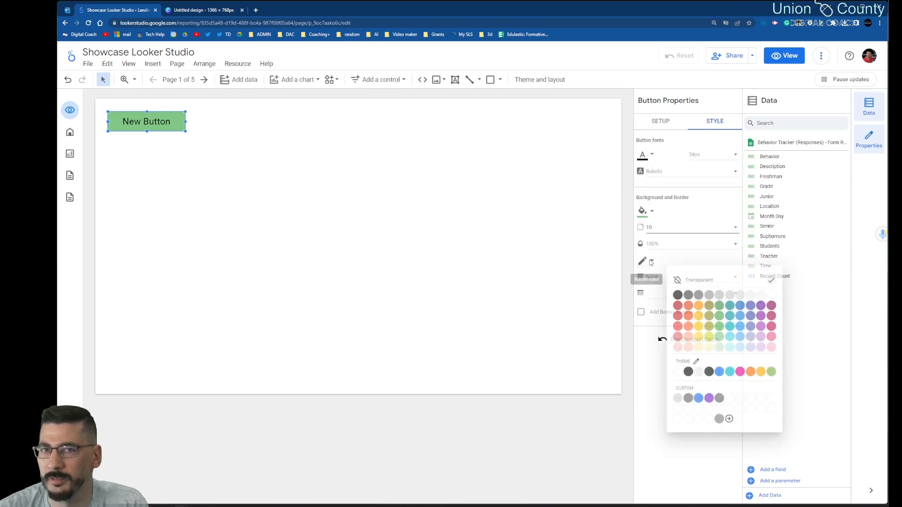
{"action": "left_click", "coordinate": [684, 298]}
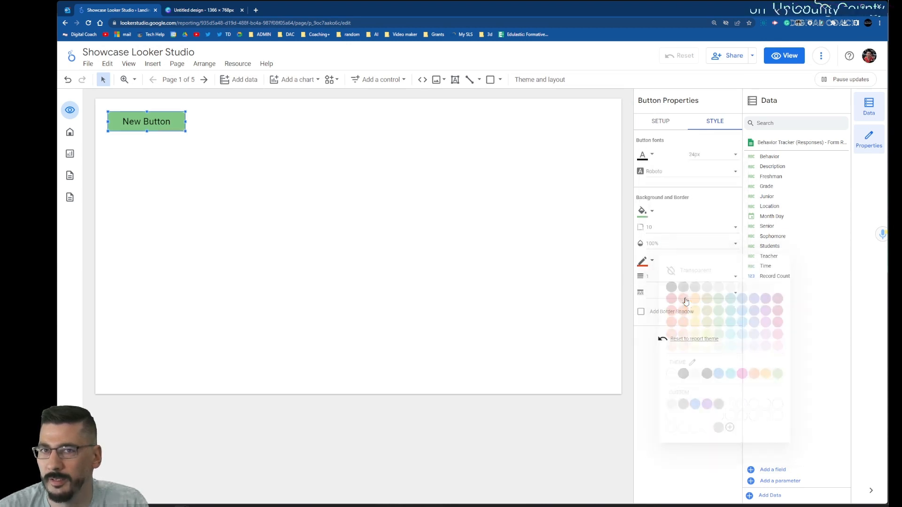
{"action": "left_click", "coordinate": [641, 312]}
{"action": "left_click", "coordinate": [664, 276]}
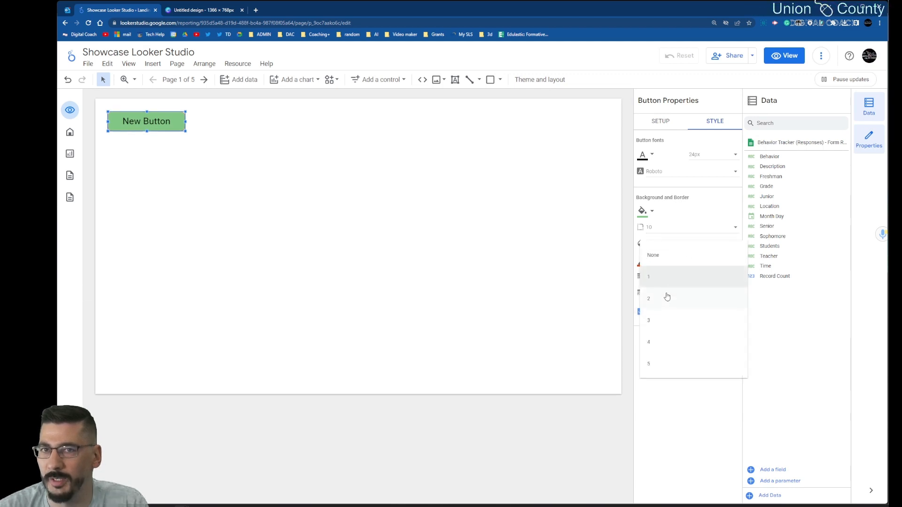
{"action": "left_click", "coordinate": [668, 300]}
{"action": "left_click", "coordinate": [279, 181]}
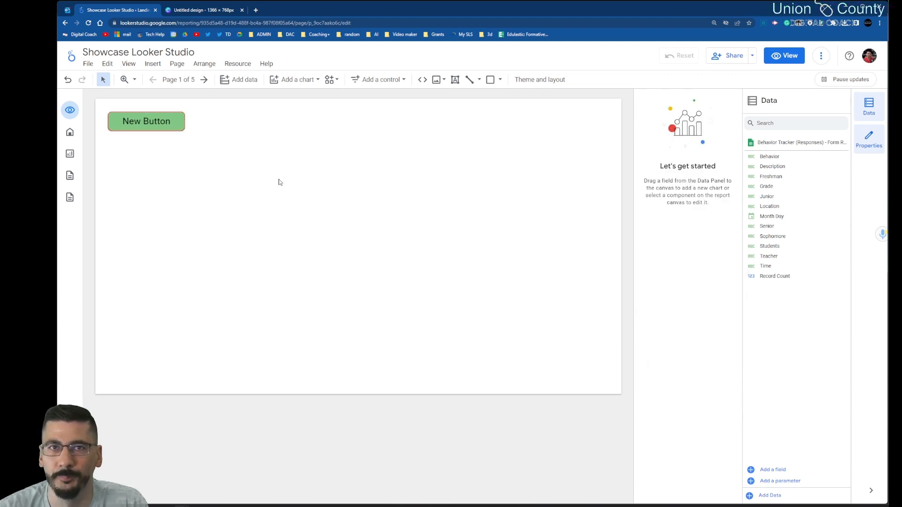
Step: Enlarge the green button to nearly twice its width and over twice its height, keeping its upper-left corner fixed
{"action": "left_click", "coordinate": [176, 123]}
{"action": "left_click_drag", "start_coordinate": [185, 129], "coordinate": [253, 166]}
{"action": "left_click", "coordinate": [275, 227]}
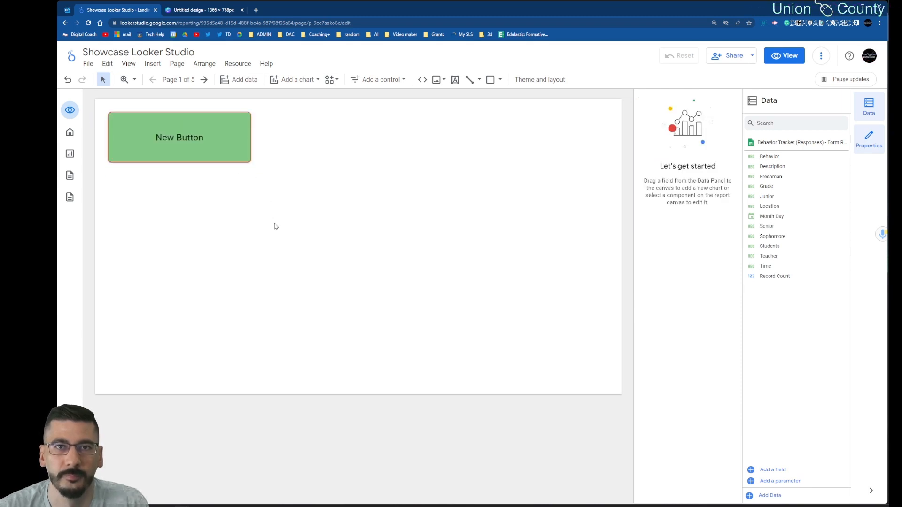
Step: Check how the green button looks in view mode, and return to editing the report
{"action": "left_click", "coordinate": [180, 136]}
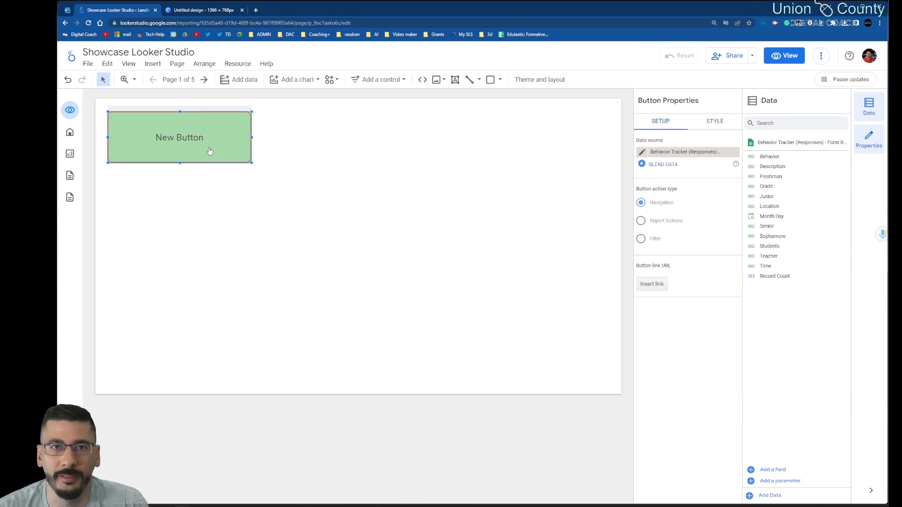
{"action": "left_click", "coordinate": [783, 56]}
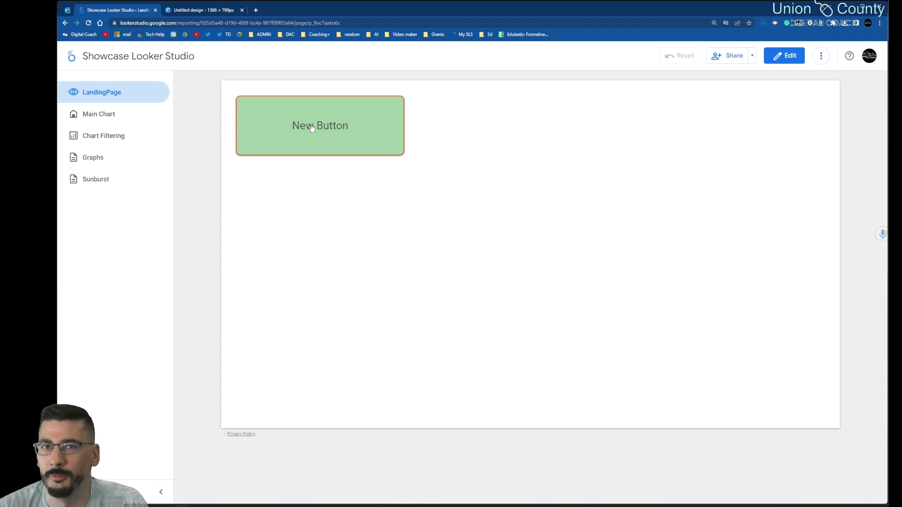
{"action": "left_click", "coordinate": [799, 60]}
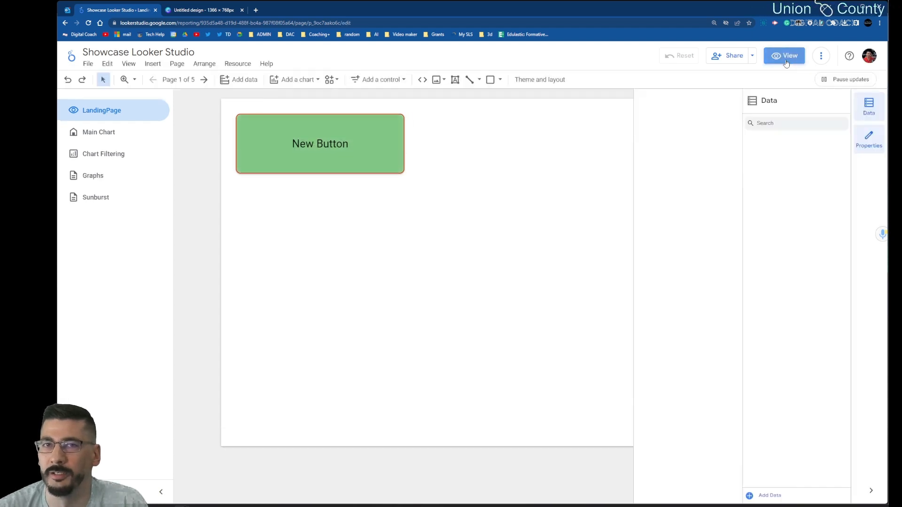
Step: Link the green button to the report's Main Chart page, with opening in a new tab turned off
{"action": "left_click", "coordinate": [193, 122]}
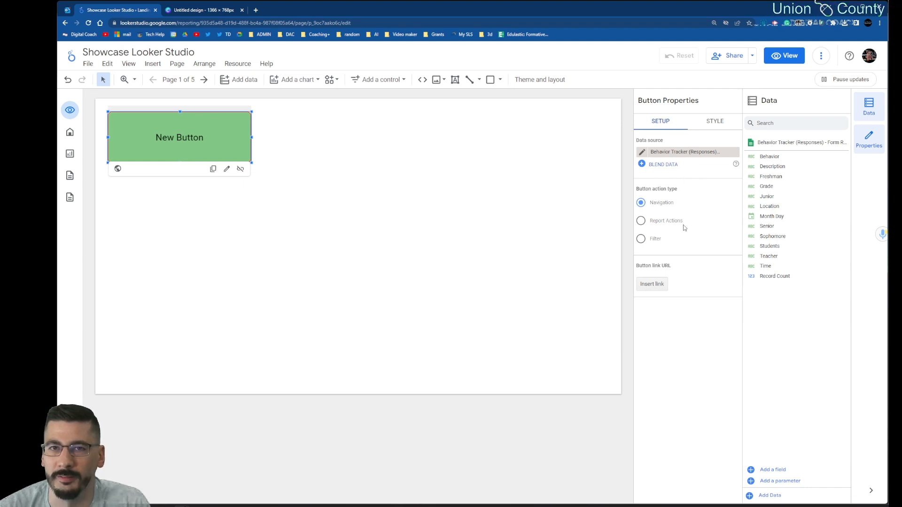
{"action": "left_click", "coordinate": [658, 289]}
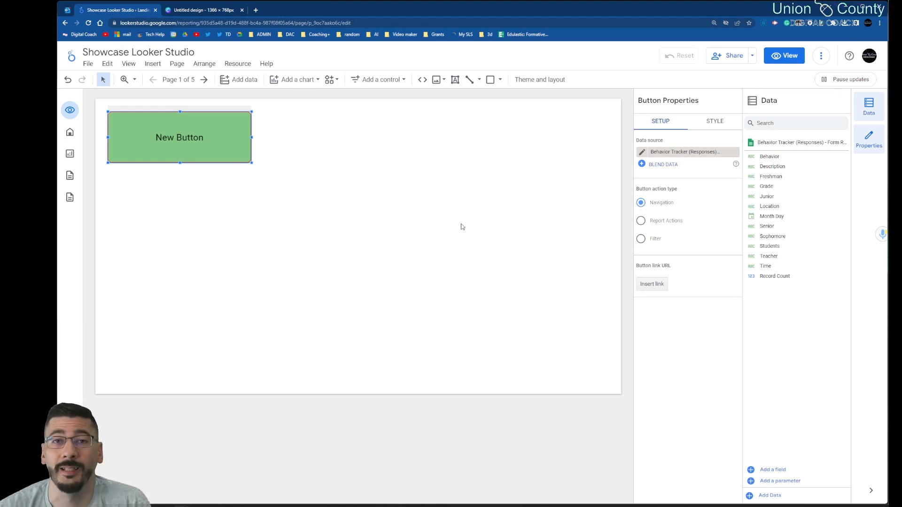
{"action": "left_click", "coordinate": [649, 285]}
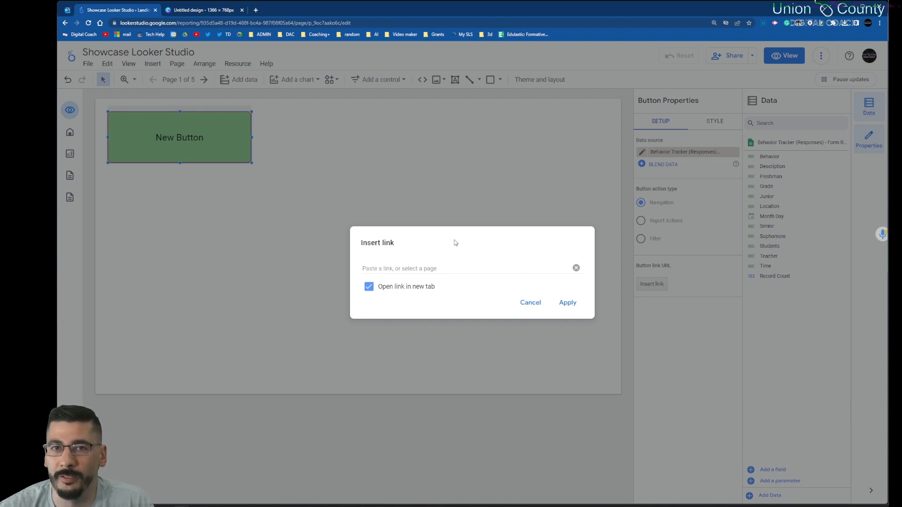
{"action": "left_click", "coordinate": [434, 268]}
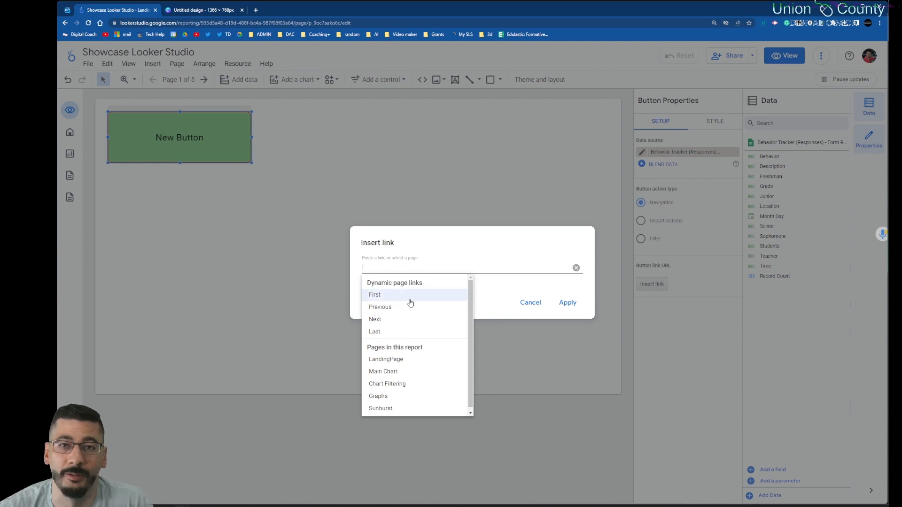
{"action": "left_click", "coordinate": [395, 376]}
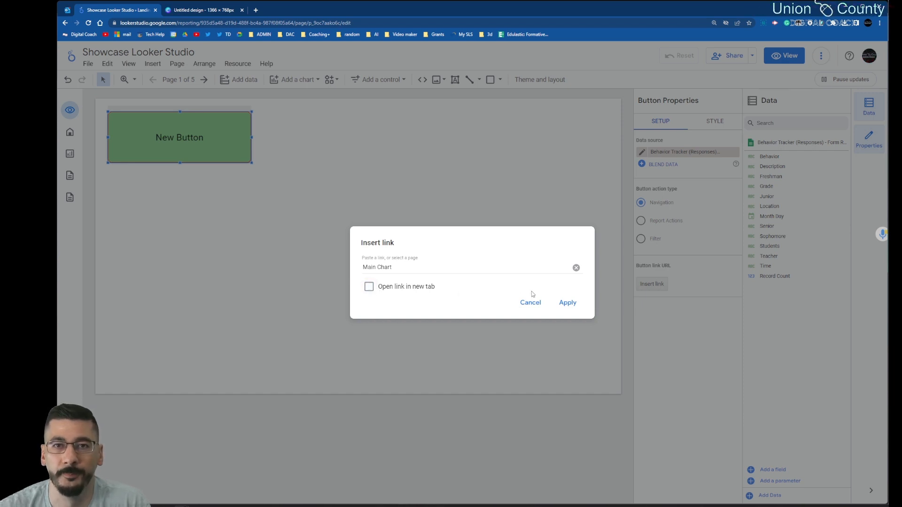
{"action": "left_click", "coordinate": [577, 304]}
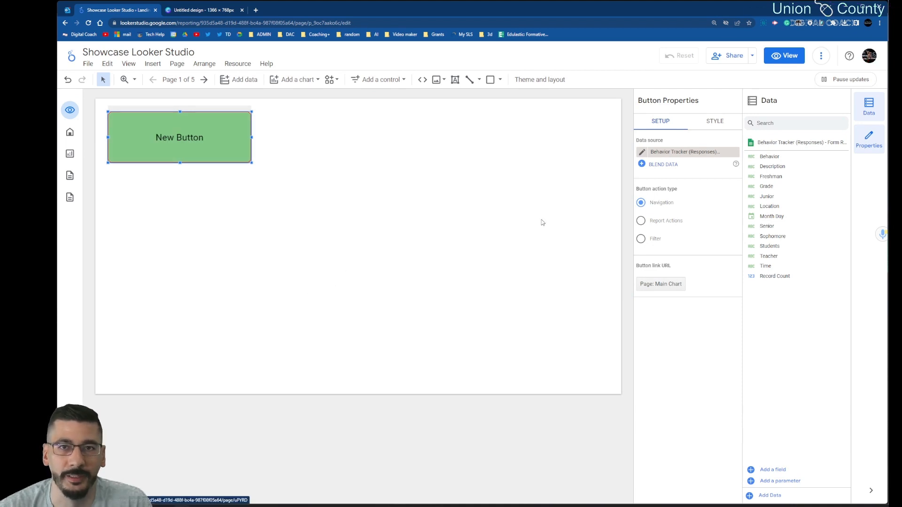
Step: Replace the green button's label with "Mainpage"
{"action": "left_click", "coordinate": [709, 123]}
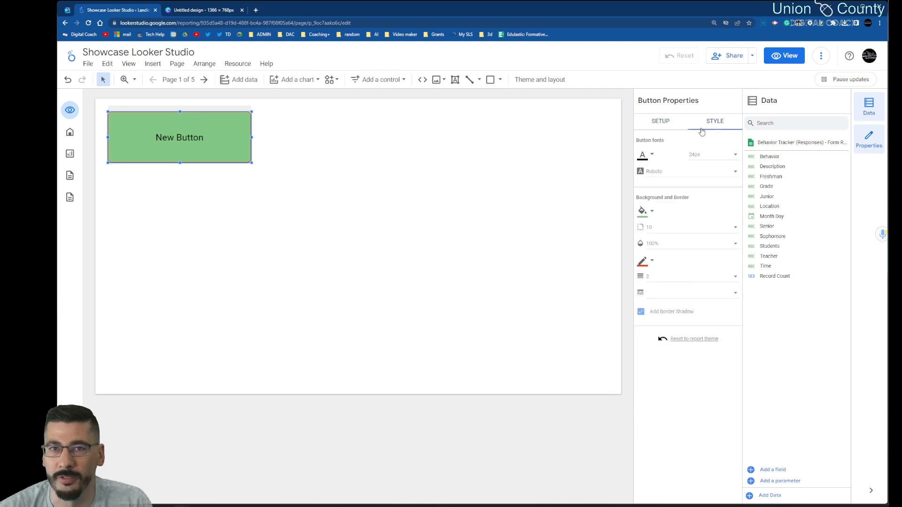
{"action": "left_click", "coordinate": [657, 124]}
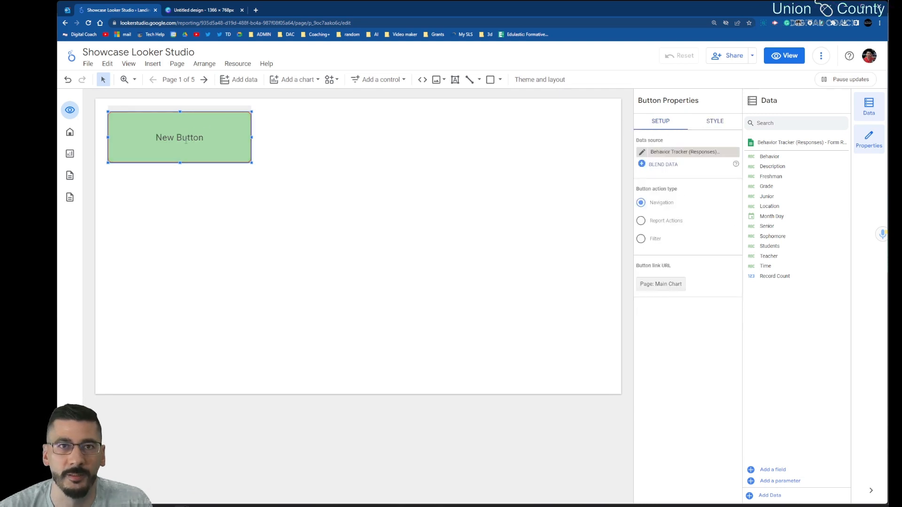
{"action": "left_click", "coordinate": [194, 125]}
{"action": "double_click", "coordinate": [197, 140]}
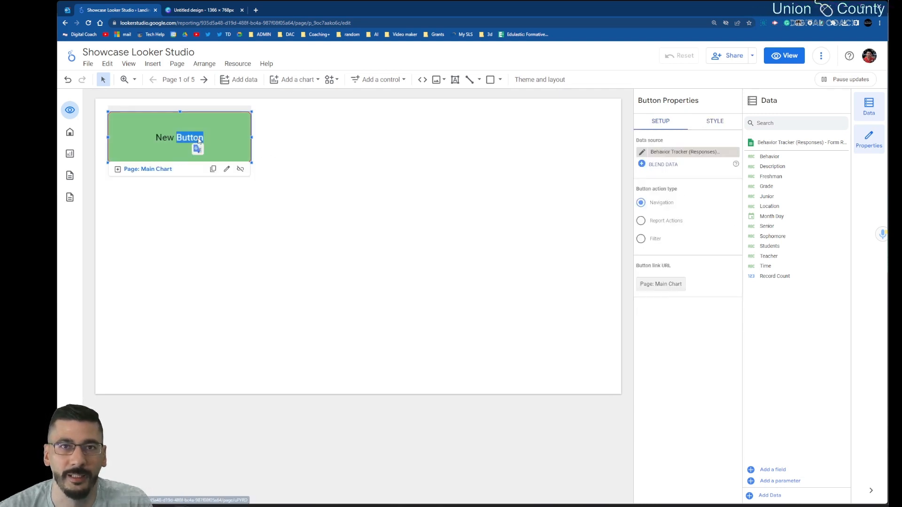
{"action": "left_click", "coordinate": [197, 140]}
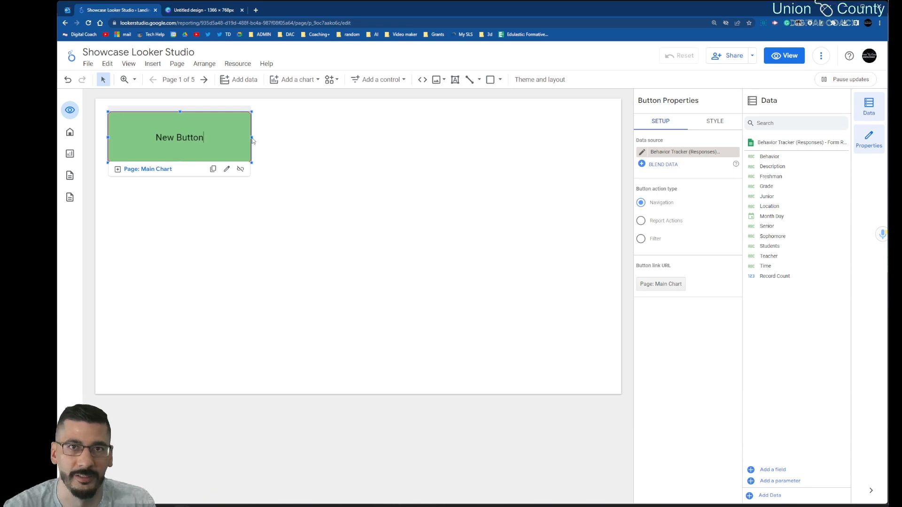
{"action": "key", "text": "BackSpace"}
{"action": "key", "text": "BackSpace"}
{"action": "key", "text": "BackSpace"}
{"action": "key", "text": "BackSpace"}
{"action": "key", "text": "BackSpace"}
{"action": "key", "text": "BackSpace"}
{"action": "key", "text": "BackSpace"}
{"action": "key", "text": "BackSpace"}
{"action": "key", "text": "BackSpace"}
{"action": "key", "text": "BackSpace"}
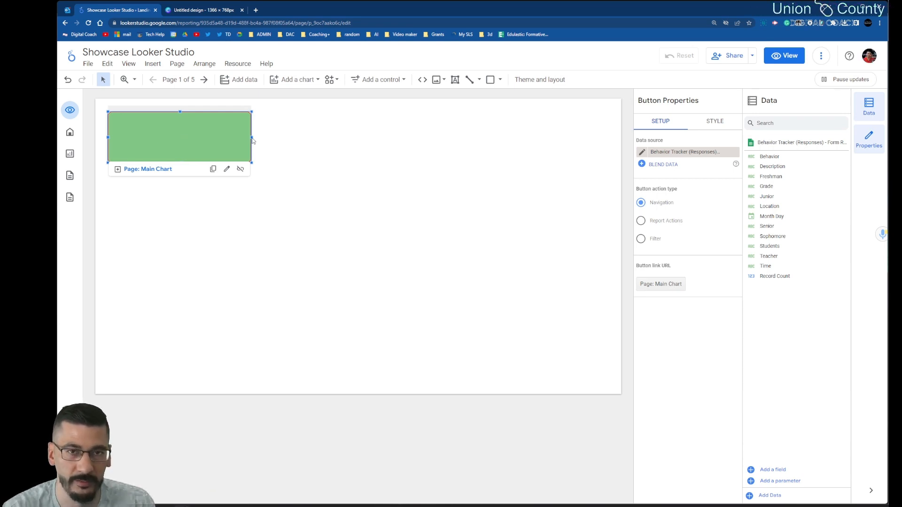
{"action": "type", "text": "Mai"}
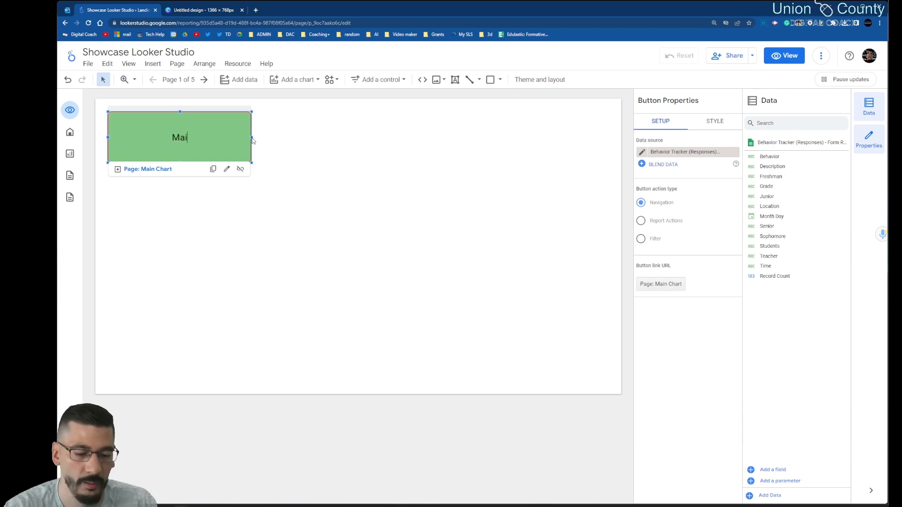
{"action": "type", "text": "npage"}
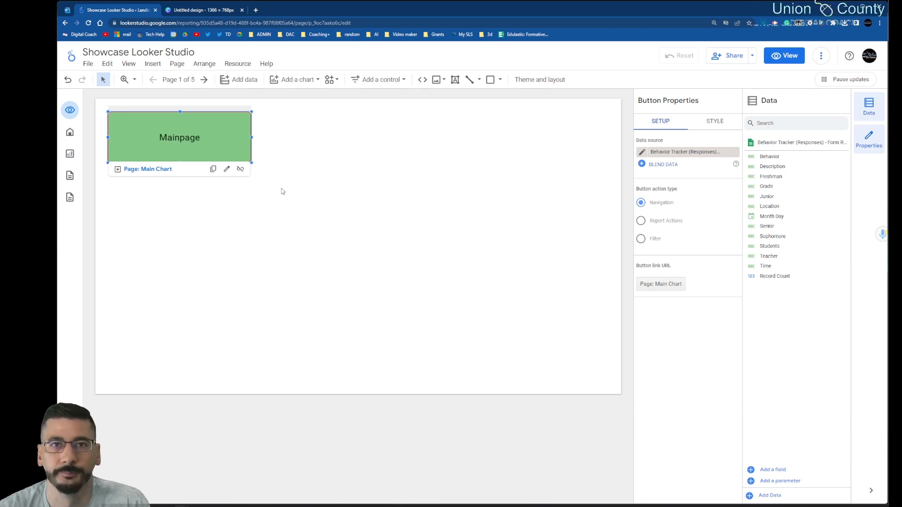
{"action": "left_click", "coordinate": [283, 192]}
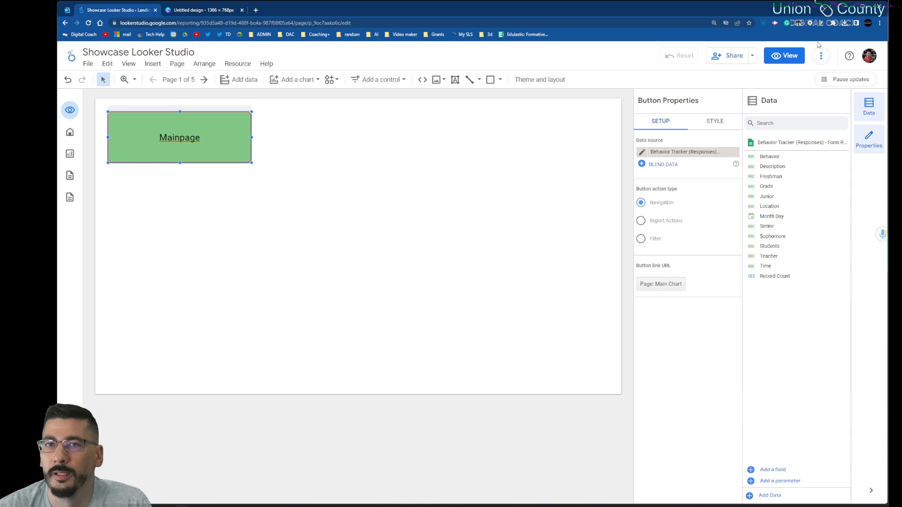
Step: Test the Mainpage button in view mode by following its link to Main Chart and returning to LandingPage
{"action": "left_click", "coordinate": [785, 55]}
{"action": "left_click", "coordinate": [322, 138]}
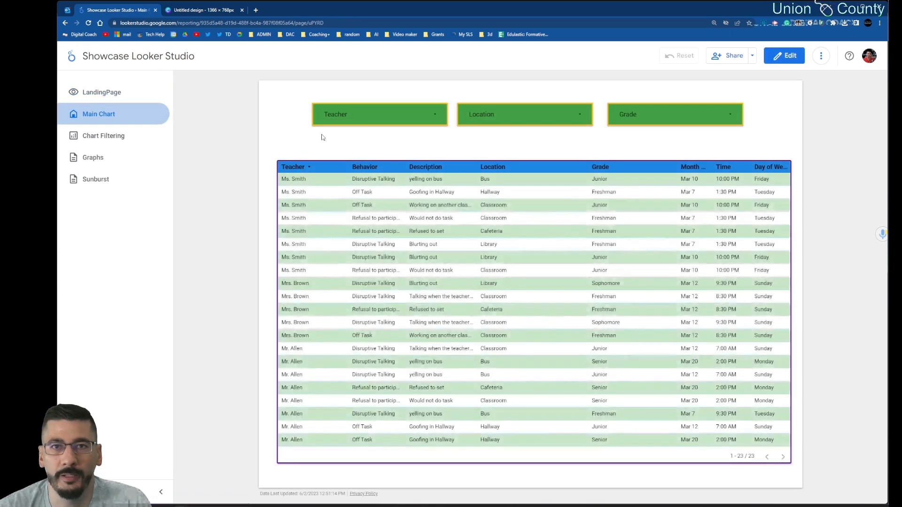
{"action": "left_click", "coordinate": [97, 92]}
{"action": "left_click", "coordinate": [95, 115]}
{"action": "left_click", "coordinate": [98, 92]}
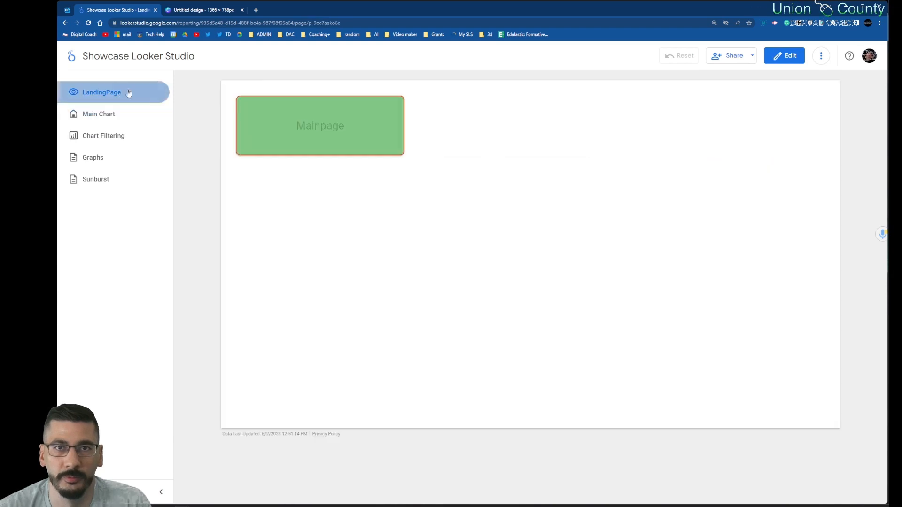
{"action": "left_click", "coordinate": [272, 126]}
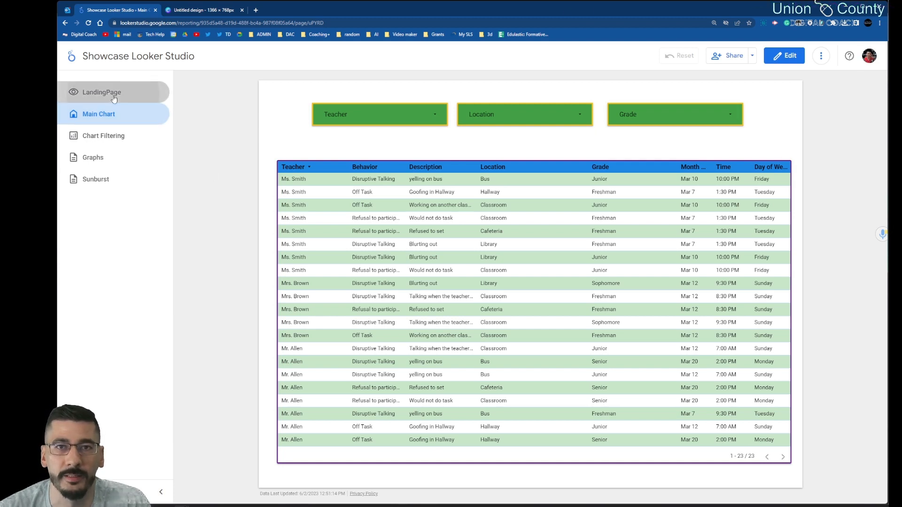
{"action": "left_click", "coordinate": [80, 93]}
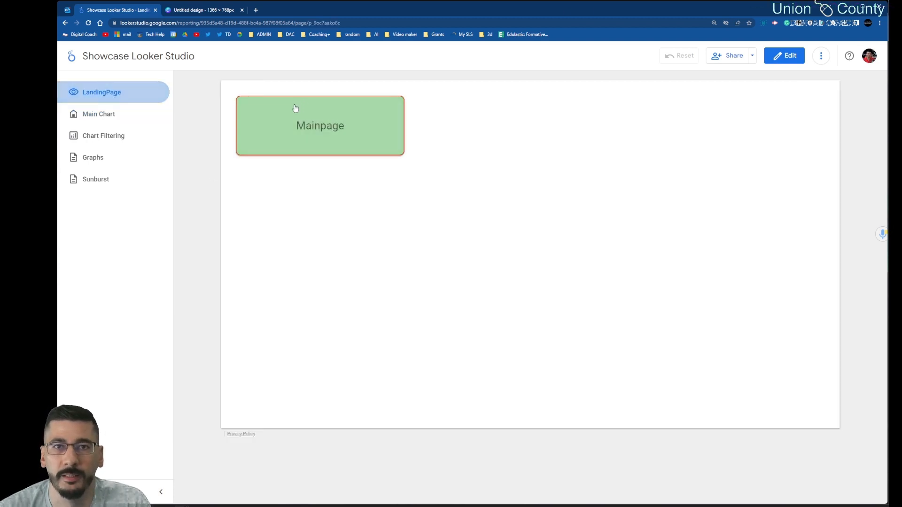
Step: Browse the report's other pages in view mode, come back to LandingPage and resume editing
{"action": "left_click", "coordinate": [113, 114]}
{"action": "left_click", "coordinate": [110, 157]}
{"action": "left_click", "coordinate": [105, 179]}
{"action": "left_click", "coordinate": [122, 96]}
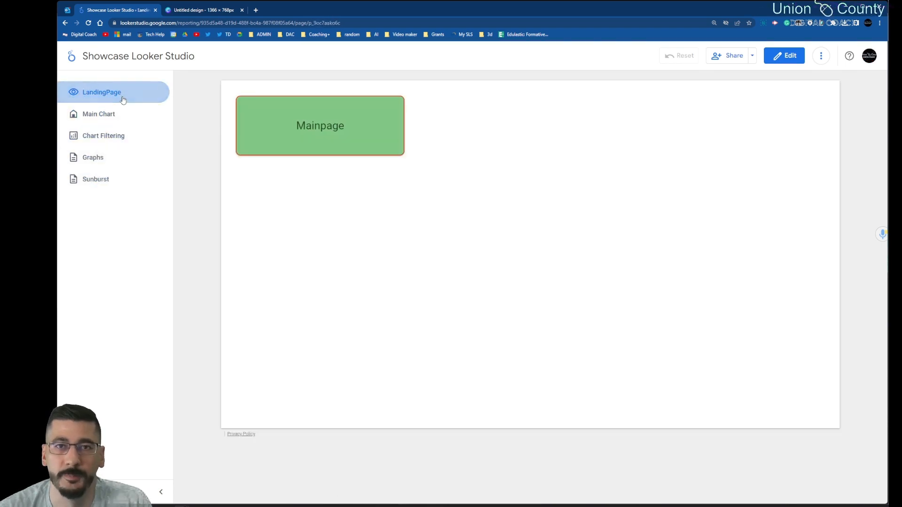
{"action": "left_click", "coordinate": [785, 55]}
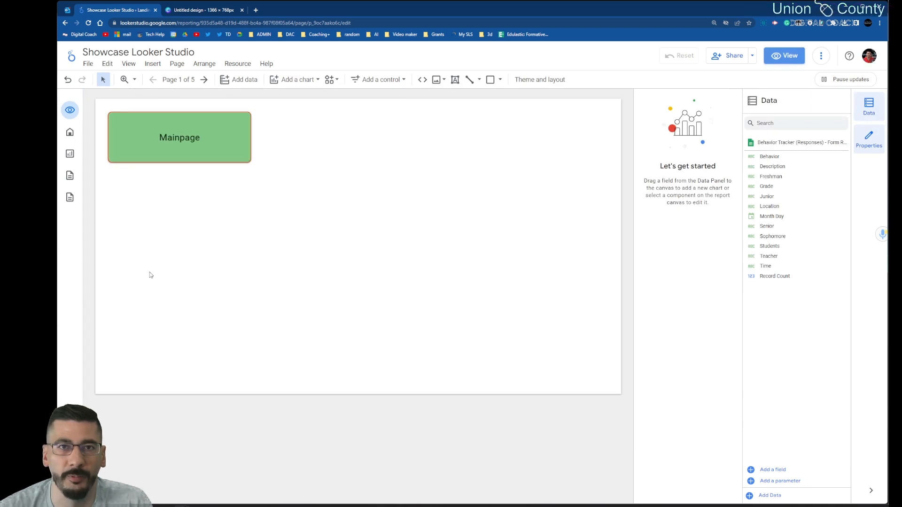
Step: Duplicate the Mainpage button twice and stack the copies below the original in an evenly spaced, aligned column
{"action": "right_click", "coordinate": [237, 133]}
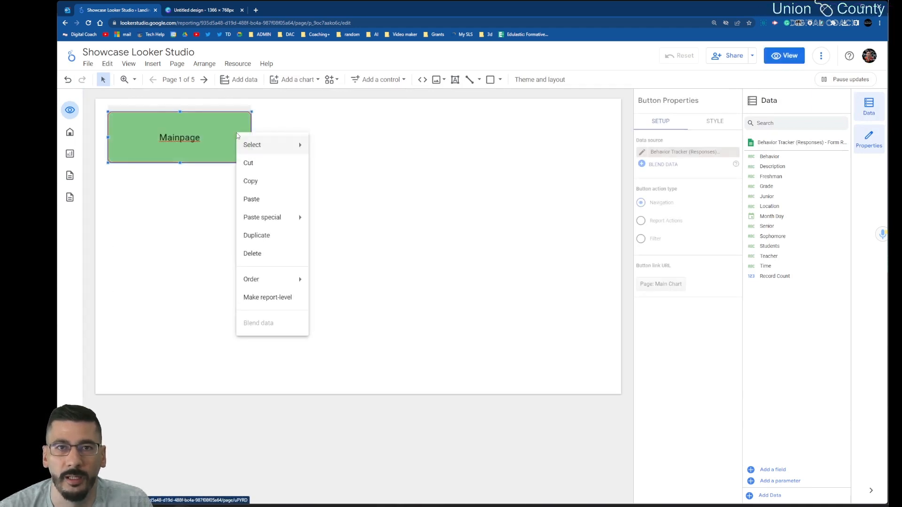
{"action": "left_click", "coordinate": [257, 234]}
{"action": "left_click_drag", "start_coordinate": [229, 173], "coordinate": [218, 226]}
{"action": "right_click", "coordinate": [216, 207]}
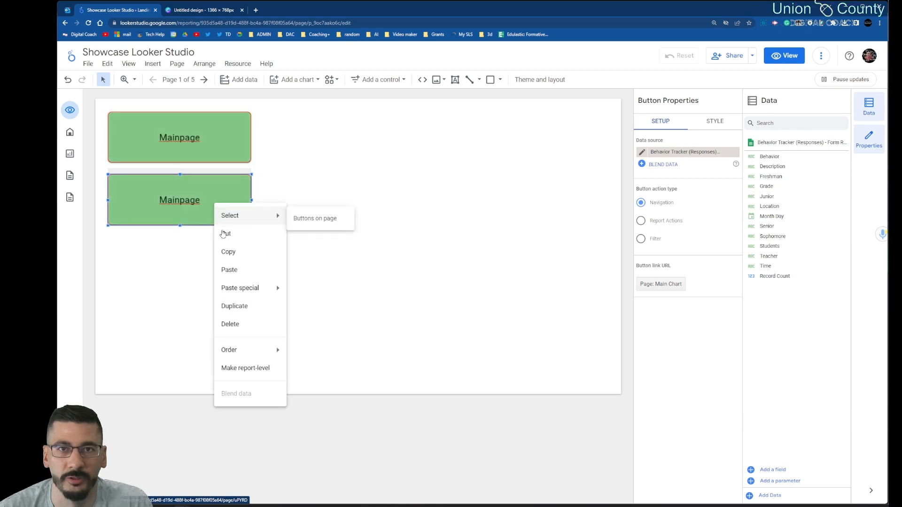
{"action": "left_click", "coordinate": [230, 306]}
{"action": "left_click_drag", "start_coordinate": [227, 230], "coordinate": [218, 279]}
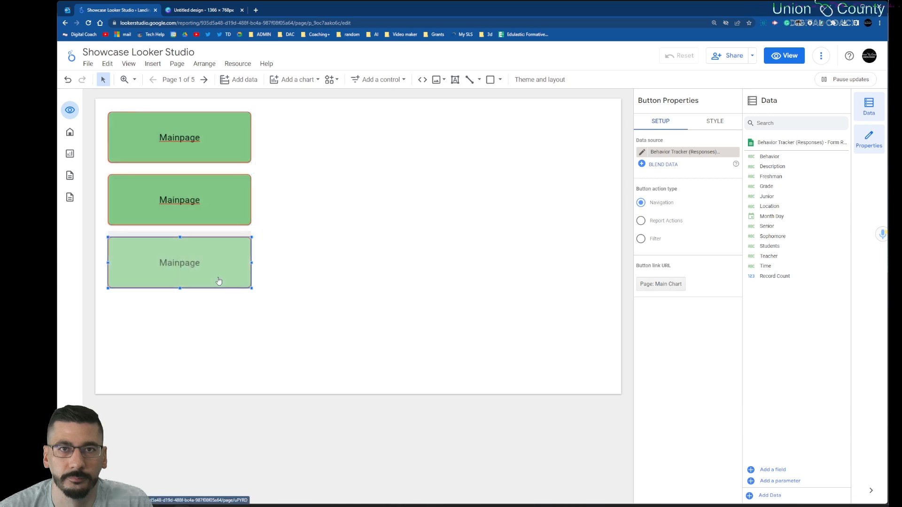
Step: Link the middle button to the Chart Filtering page and change its label to "Charts"
{"action": "left_click", "coordinate": [200, 202]}
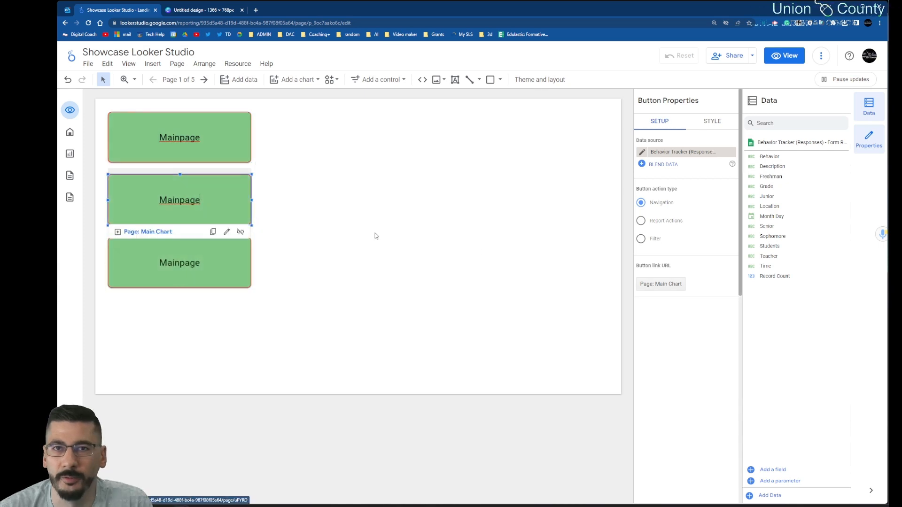
{"action": "left_click", "coordinate": [678, 285]}
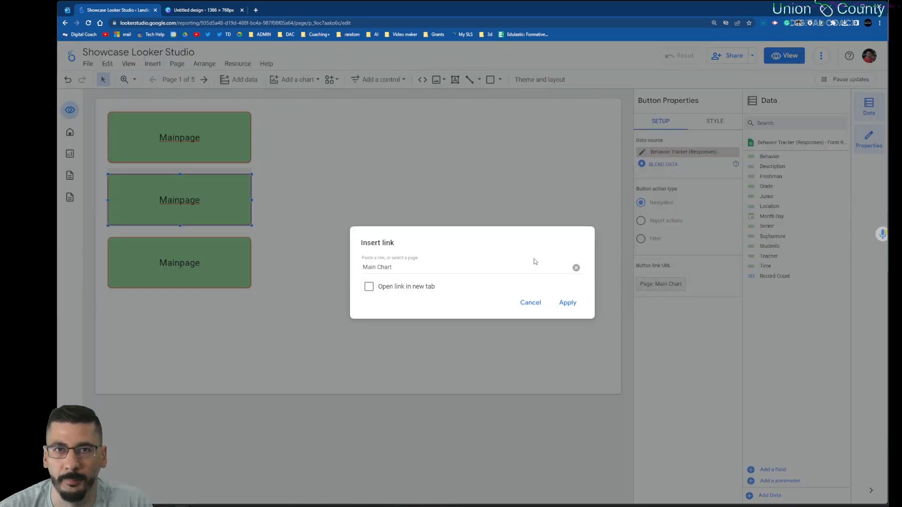
{"action": "left_click", "coordinate": [518, 266]}
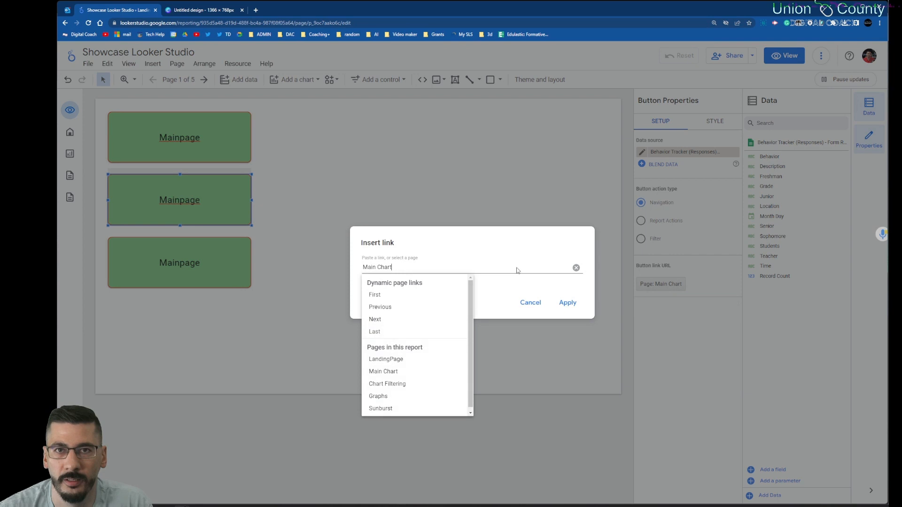
{"action": "left_click", "coordinate": [416, 383]}
{"action": "left_click", "coordinate": [569, 303]}
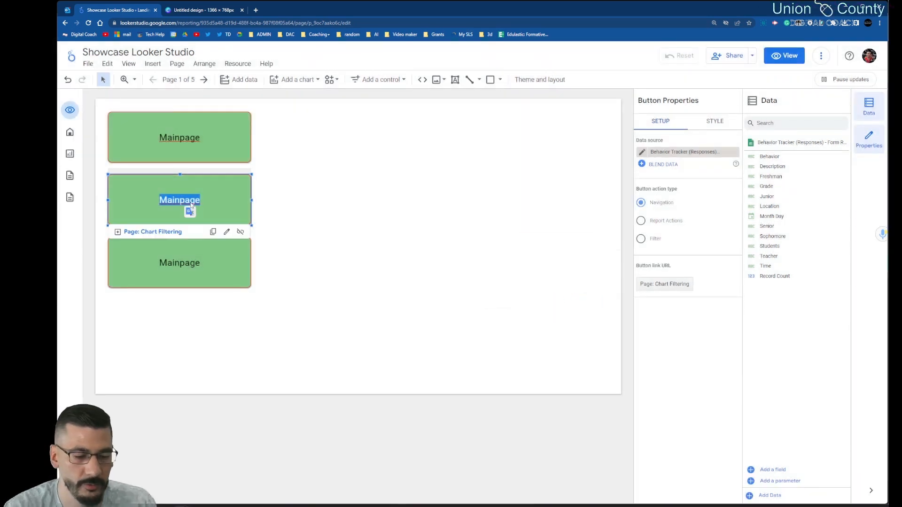
{"action": "type", "text": "Charts"}
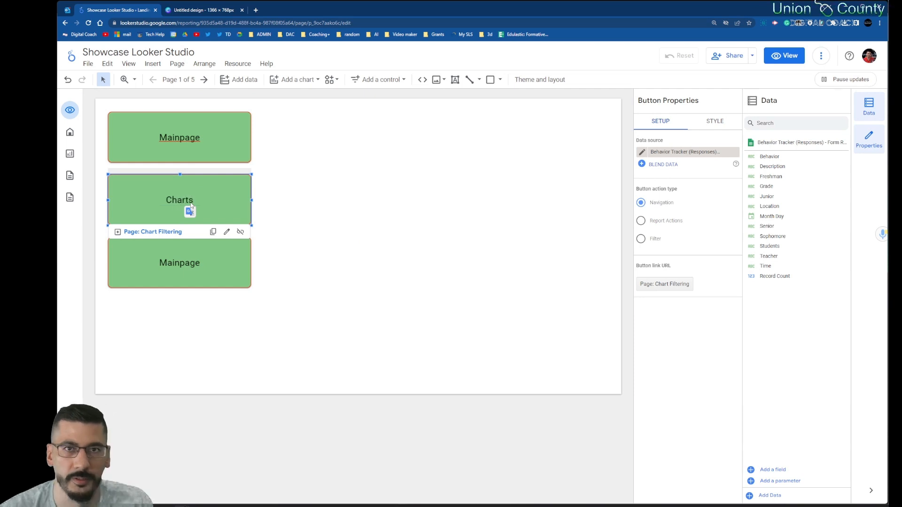
Step: Link the lowest button to the Graphs page, change its label to "Graphs", and deselect it
{"action": "left_click", "coordinate": [197, 270]}
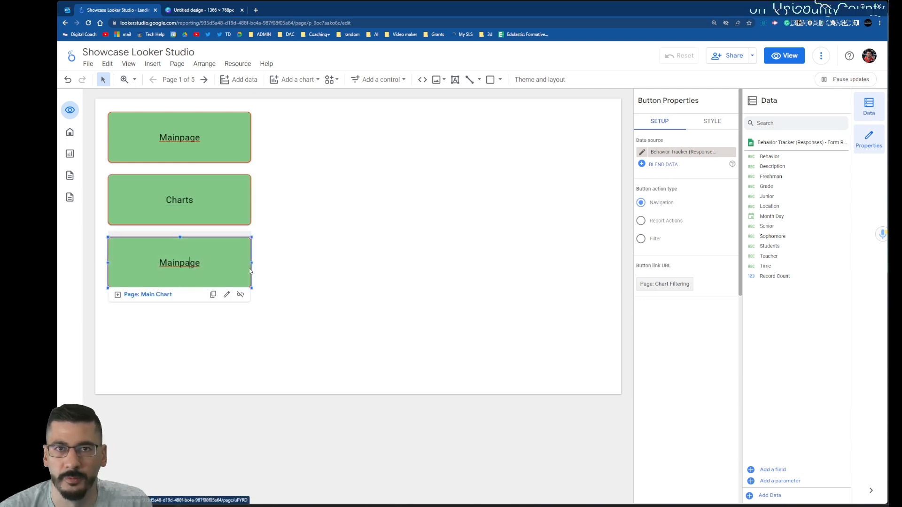
{"action": "left_click", "coordinate": [676, 285]}
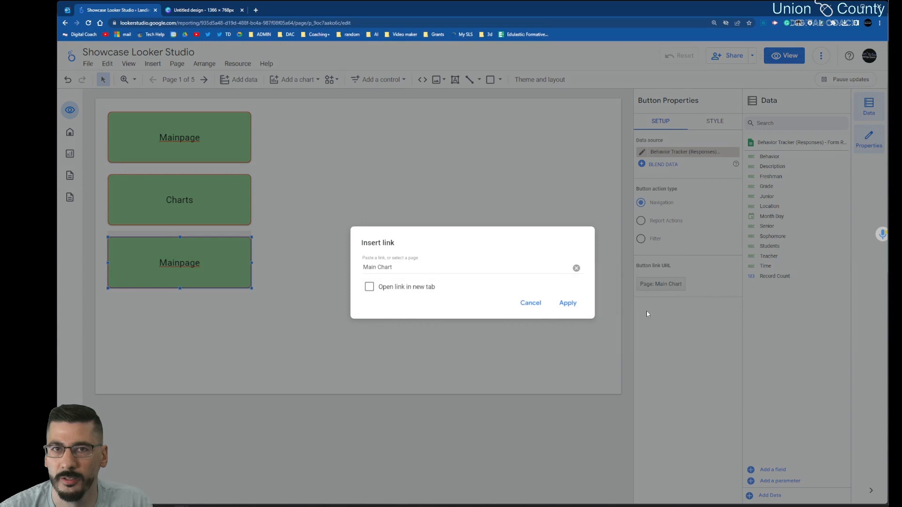
{"action": "left_click", "coordinate": [477, 273]}
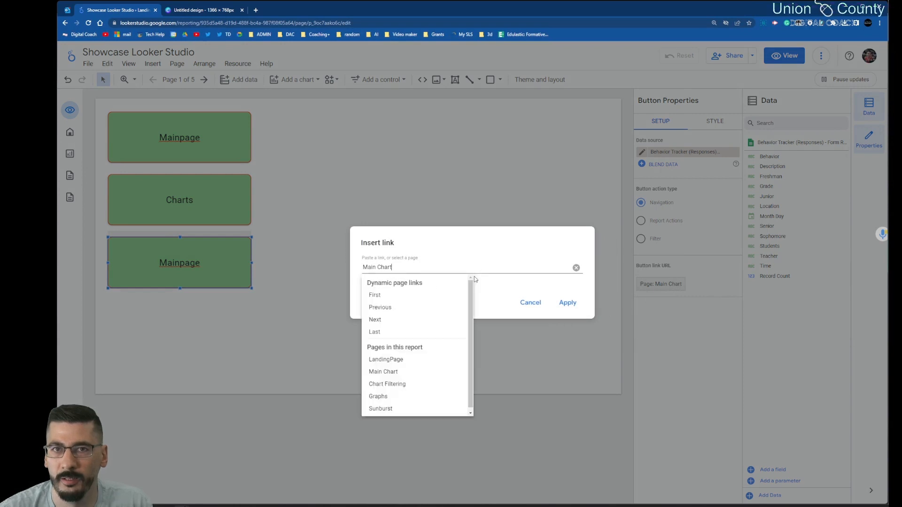
{"action": "left_click", "coordinate": [382, 396]}
{"action": "left_click", "coordinate": [568, 305]}
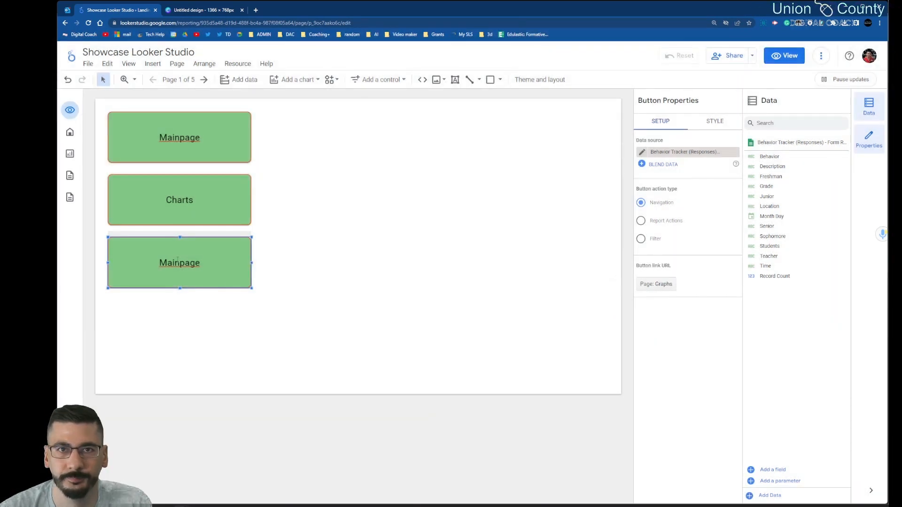
{"action": "double_click", "coordinate": [178, 263]}
{"action": "type", "text": "Grap"}
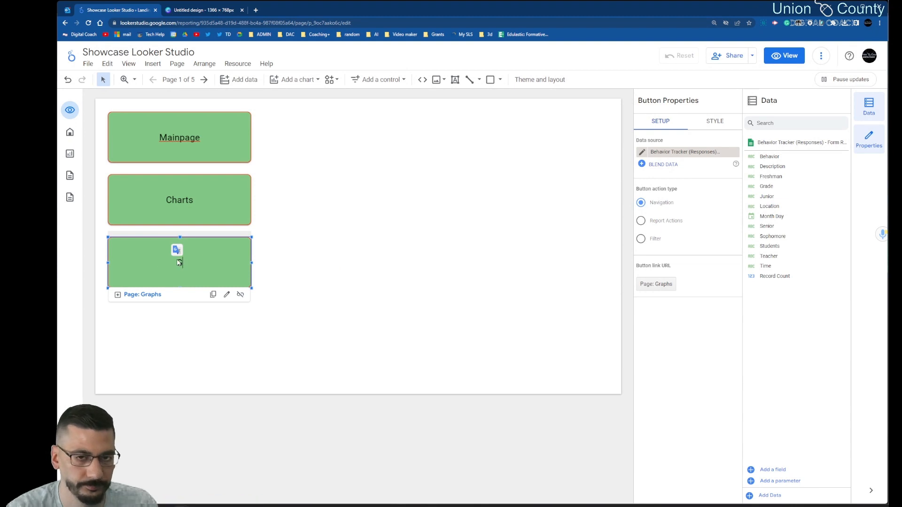
{"action": "type", "text": "hs"}
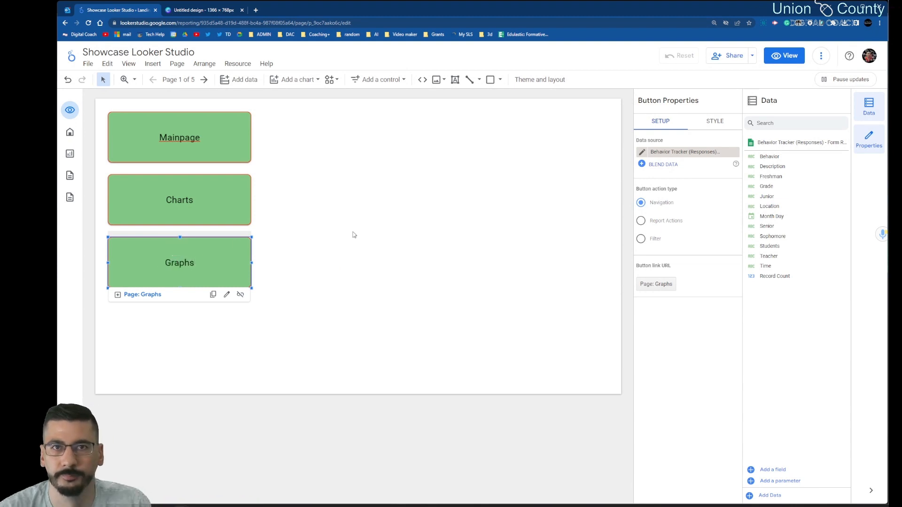
{"action": "key", "text": "Escape"}
{"action": "left_click", "coordinate": [496, 222]}
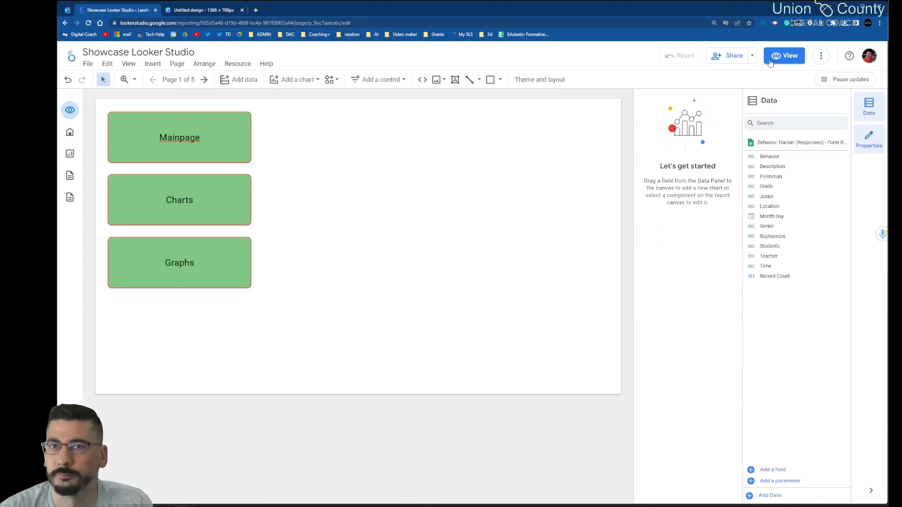
Step: Test the Mainpage, Charts and Graphs buttons in view mode, returning to LandingPage after each one
{"action": "left_click", "coordinate": [784, 55]}
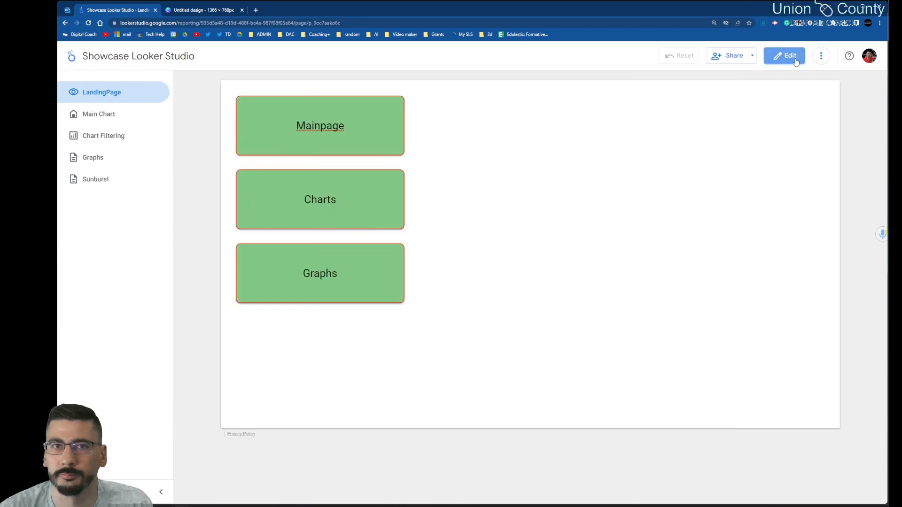
{"action": "left_click", "coordinate": [362, 148]}
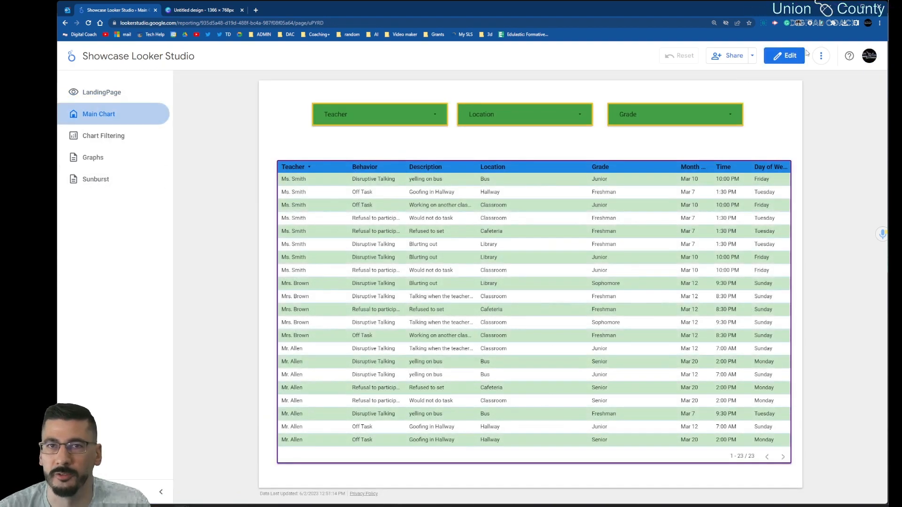
{"action": "left_click", "coordinate": [109, 98]}
{"action": "left_click", "coordinate": [352, 186]}
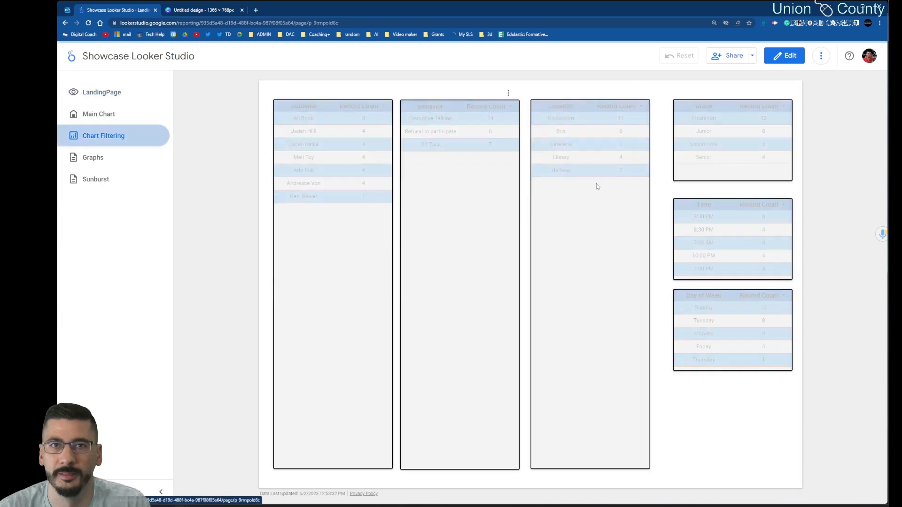
{"action": "left_click", "coordinate": [102, 91]}
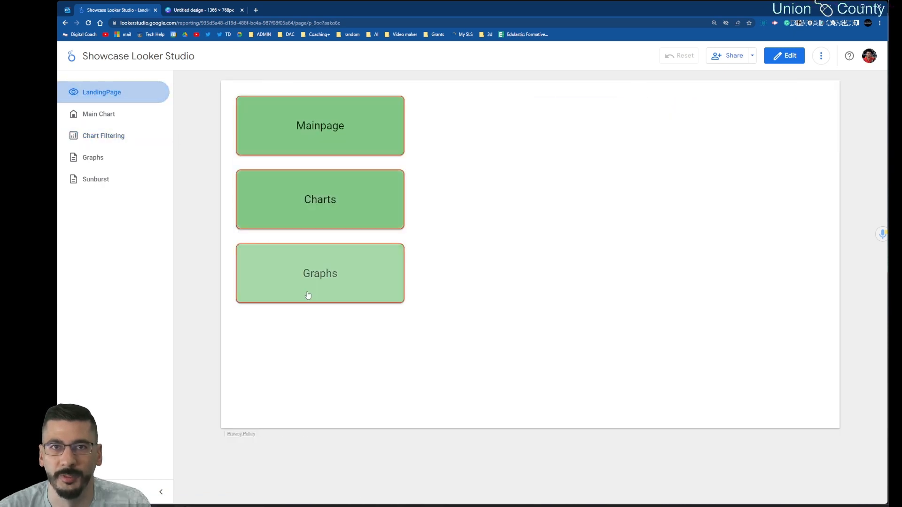
{"action": "left_click", "coordinate": [308, 293]}
{"action": "left_click", "coordinate": [115, 92]}
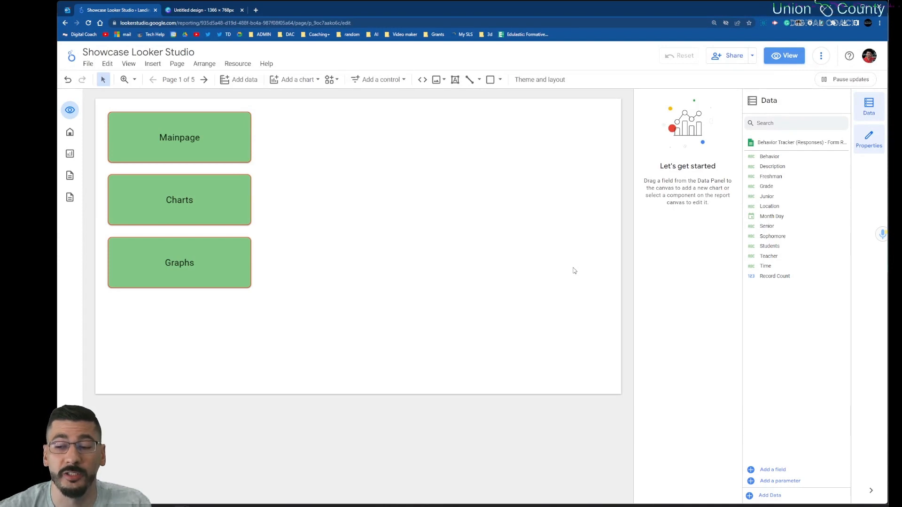
Step: Open the style settings of the current page
{"action": "right_click", "coordinate": [421, 207]}
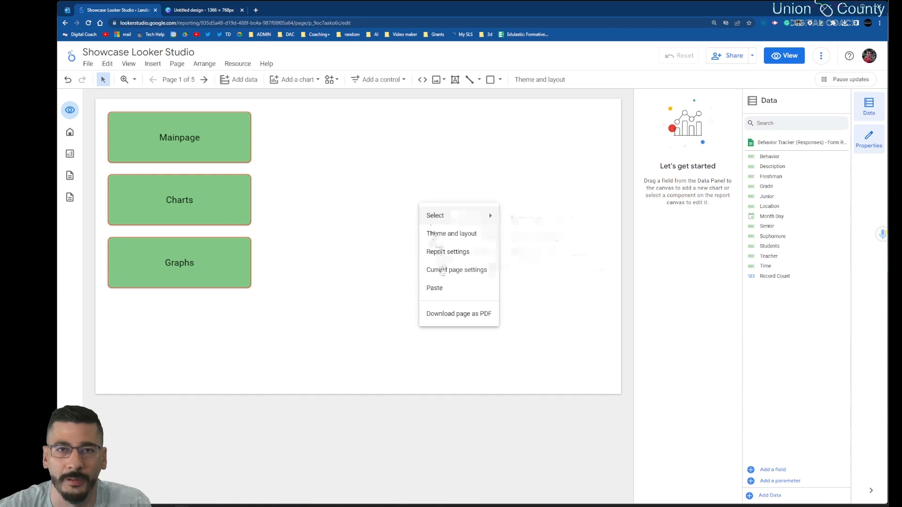
{"action": "left_click", "coordinate": [442, 270]}
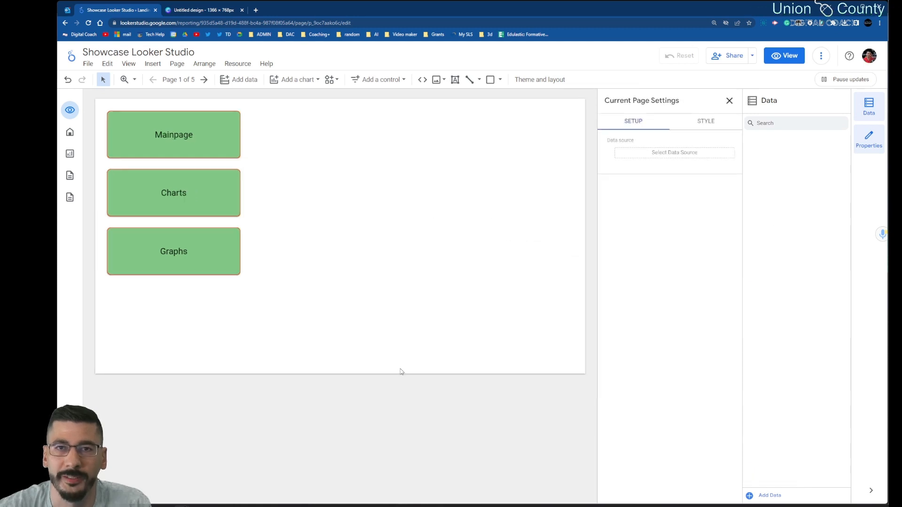
{"action": "left_click", "coordinate": [708, 124]}
Step: Try light blue and lime green as solid background colours for the page
{"action": "left_click", "coordinate": [631, 155]}
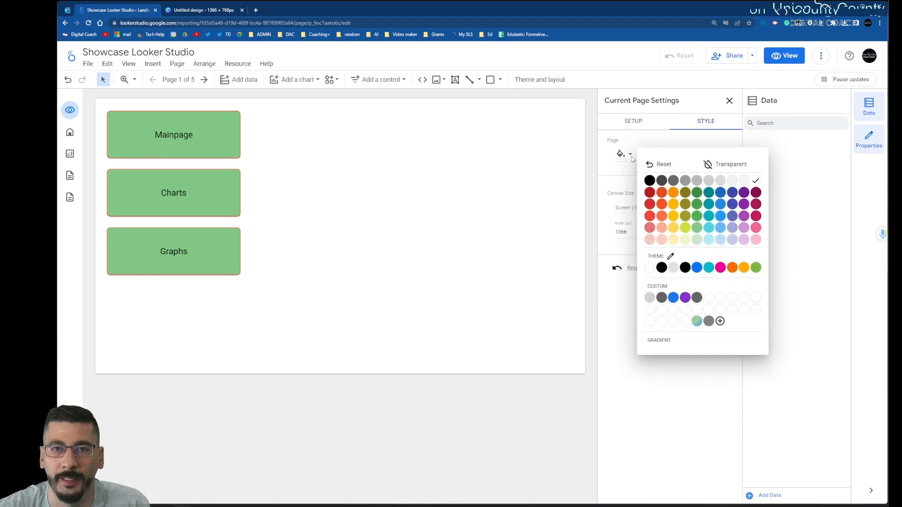
{"action": "left_click", "coordinate": [721, 227]}
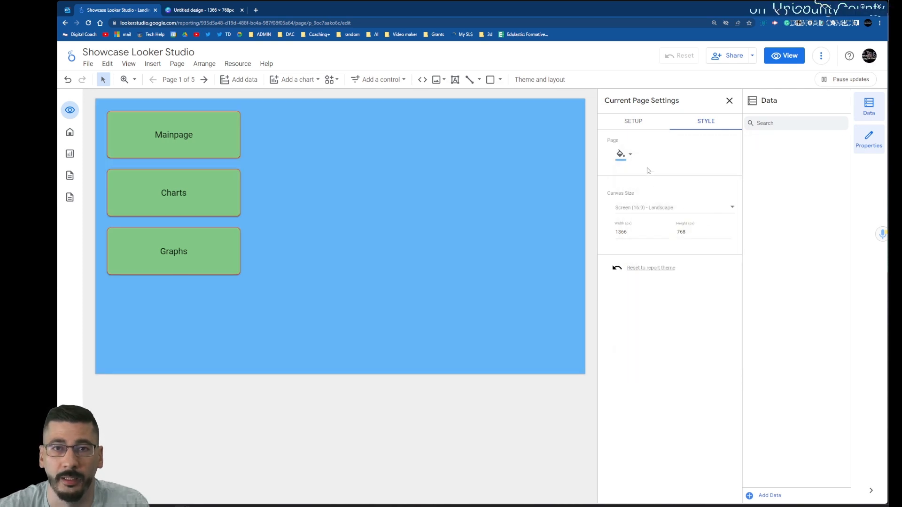
{"action": "left_click", "coordinate": [630, 154]}
{"action": "left_click", "coordinate": [684, 229]}
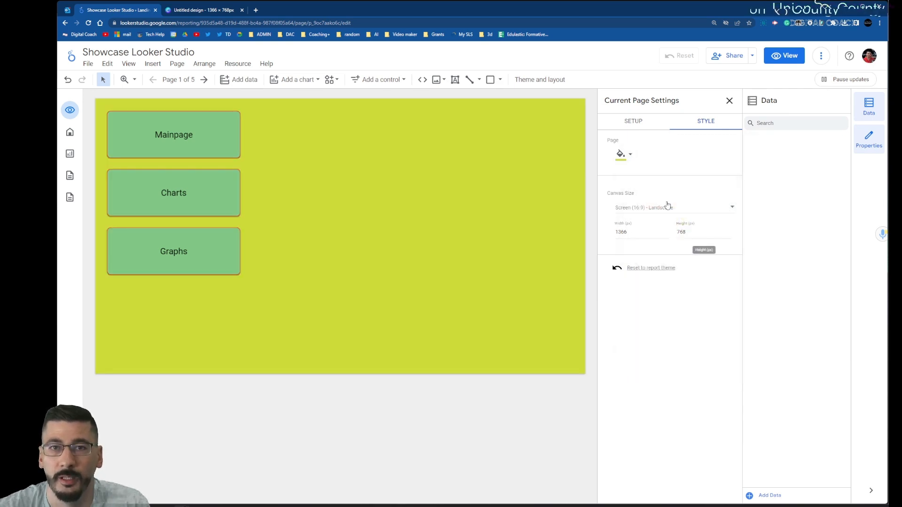
Step: Create a custom gradient for the page background with orange, an added yellow middle step, and pale yellow as its colours
{"action": "left_click", "coordinate": [630, 155]}
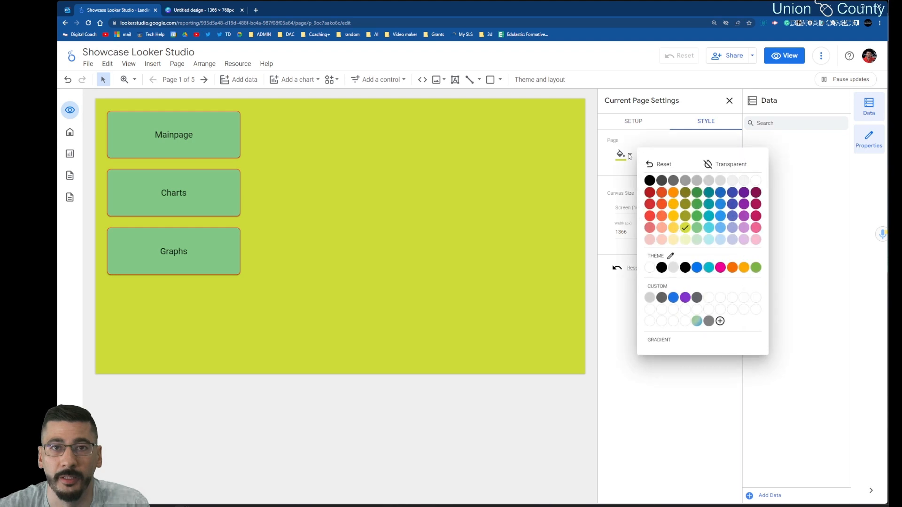
{"action": "left_click", "coordinate": [668, 350]}
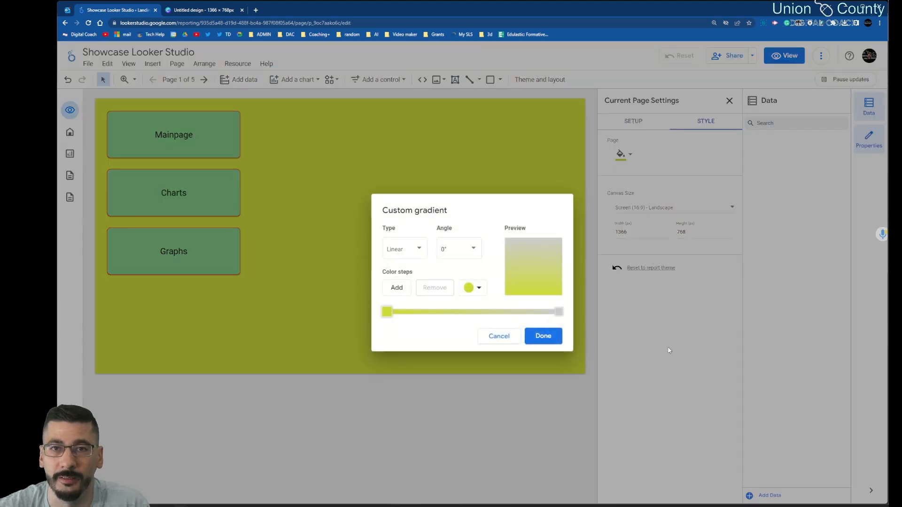
{"action": "left_click", "coordinate": [479, 289]}
{"action": "left_click", "coordinate": [523, 328]}
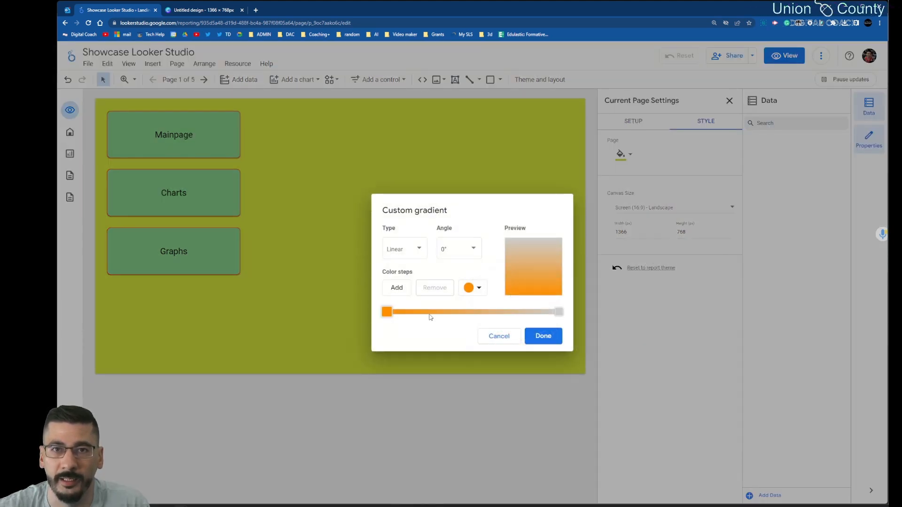
{"action": "left_click", "coordinate": [396, 288]}
{"action": "left_click", "coordinate": [479, 289]}
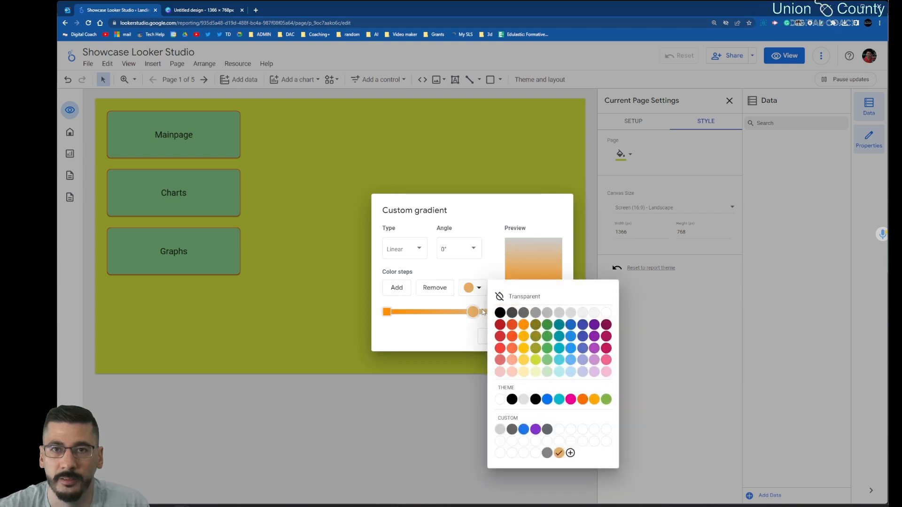
{"action": "left_click", "coordinate": [523, 360]}
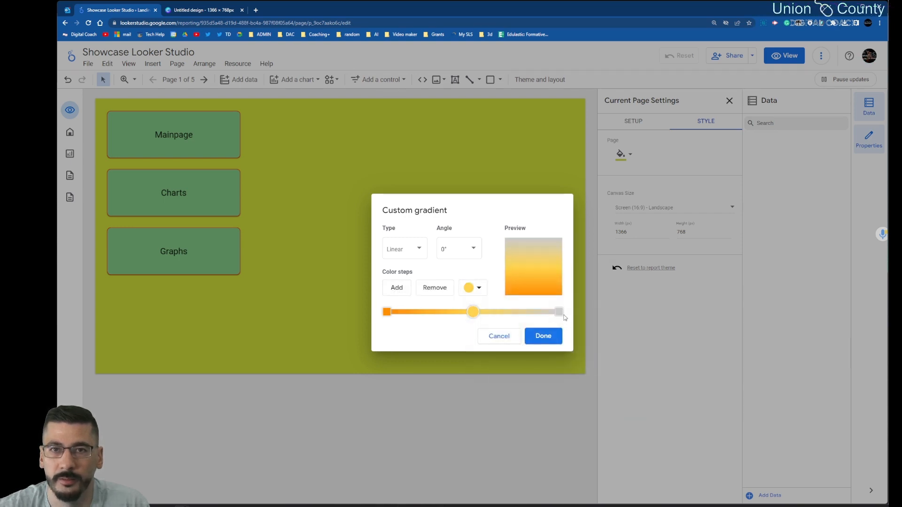
{"action": "left_click", "coordinate": [559, 313]}
{"action": "left_click", "coordinate": [479, 288]}
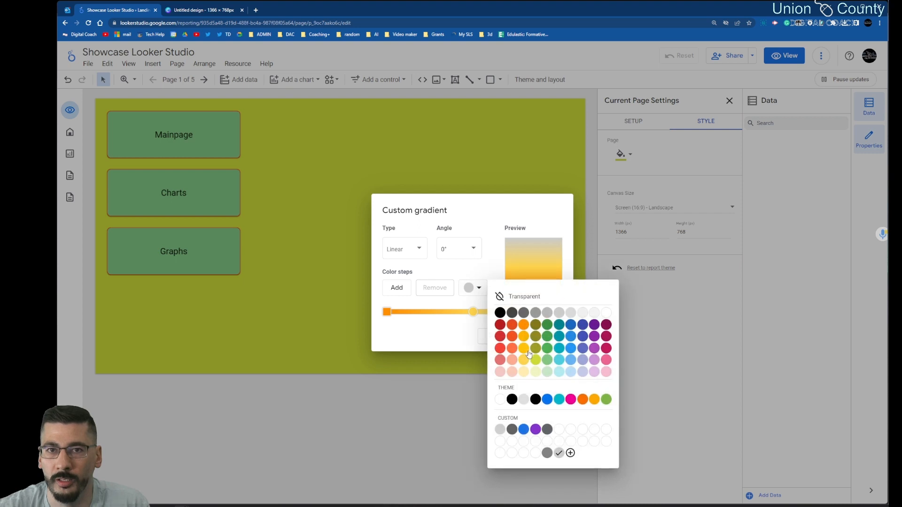
{"action": "left_click", "coordinate": [526, 372]}
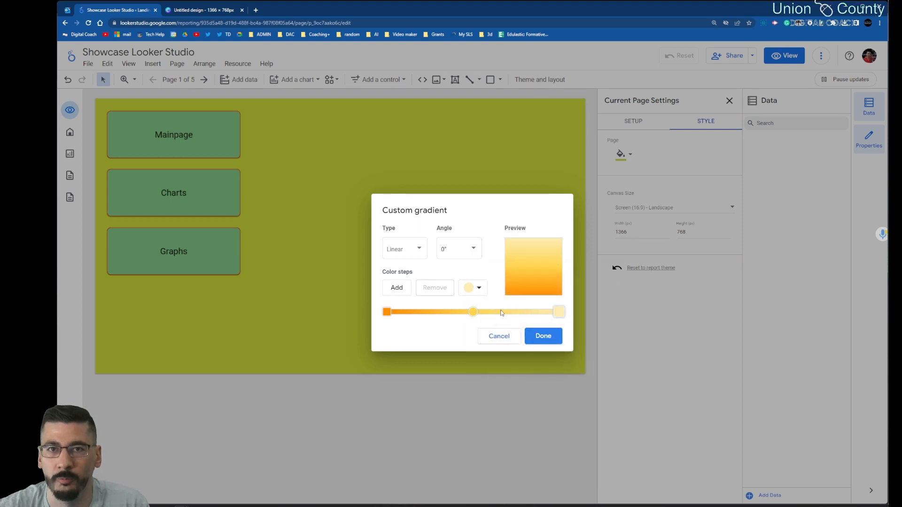
Step: Make the gradient Radial with its center at Bottom left, apply it to the page background, and leave the page settings
{"action": "left_click", "coordinate": [414, 252]}
{"action": "left_click", "coordinate": [397, 267]}
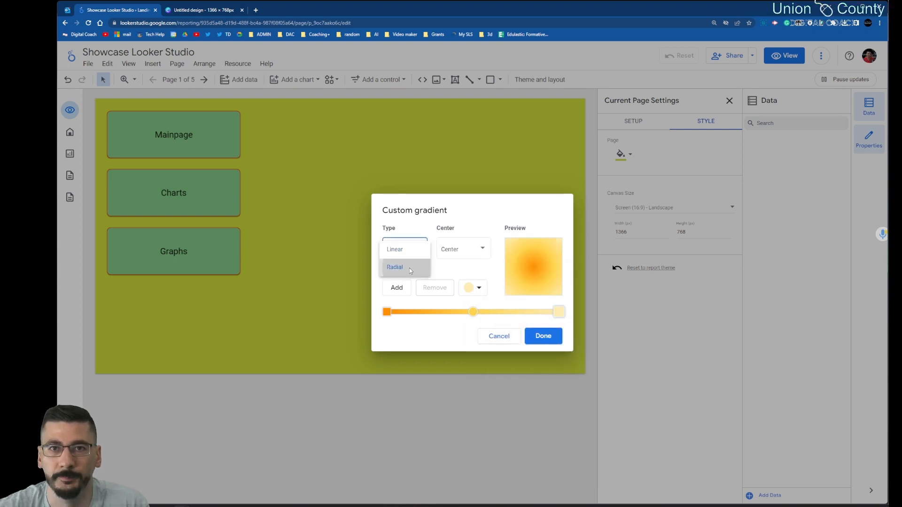
{"action": "left_click", "coordinate": [465, 249]}
{"action": "left_click", "coordinate": [463, 306]}
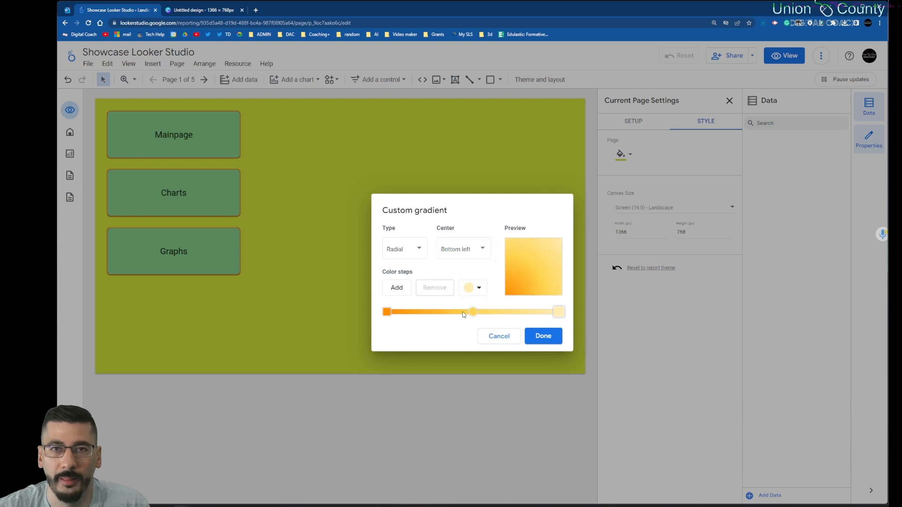
{"action": "left_click", "coordinate": [558, 341]}
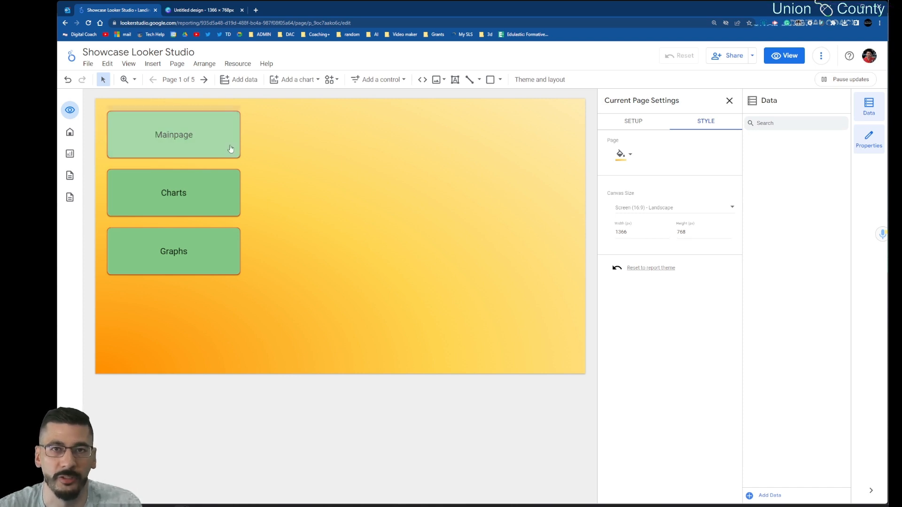
{"action": "left_click", "coordinate": [271, 205]}
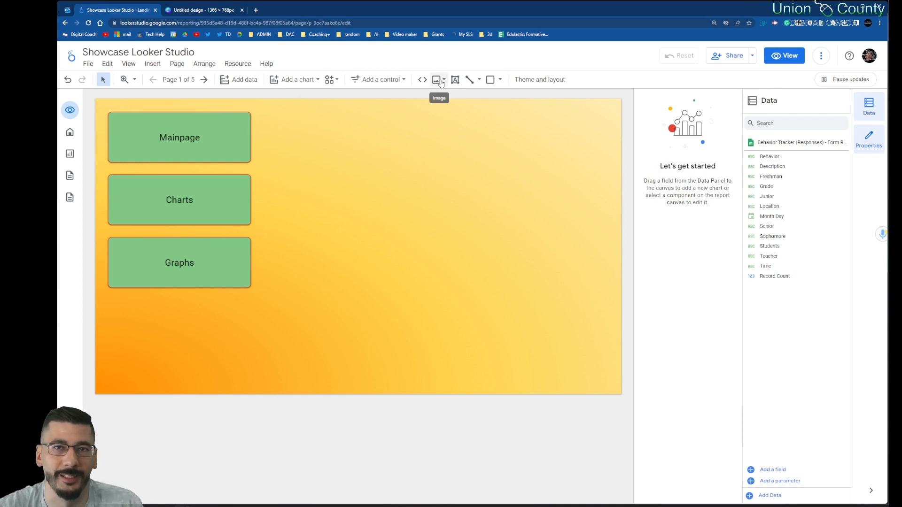
Step: Review the current page's background and canvas size options, and close the page settings
{"action": "right_click", "coordinate": [345, 218]}
{"action": "left_click", "coordinate": [382, 286]}
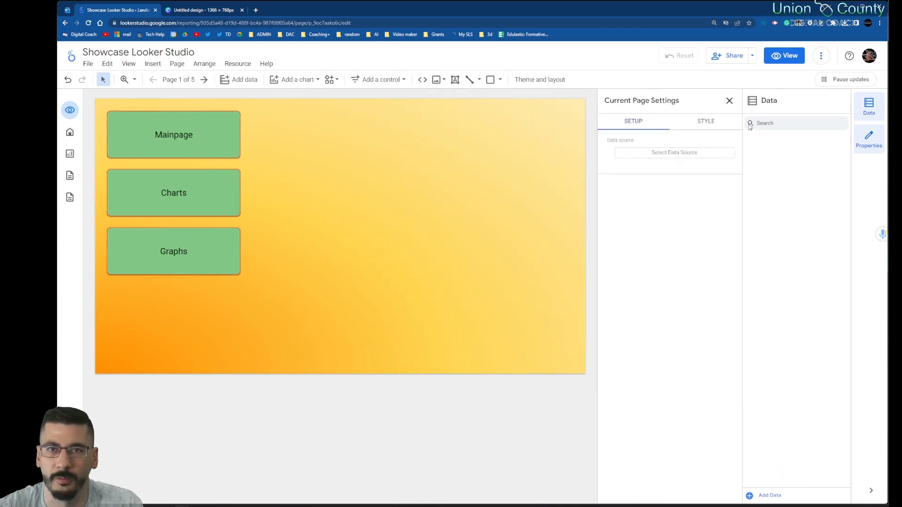
{"action": "left_click", "coordinate": [720, 124]}
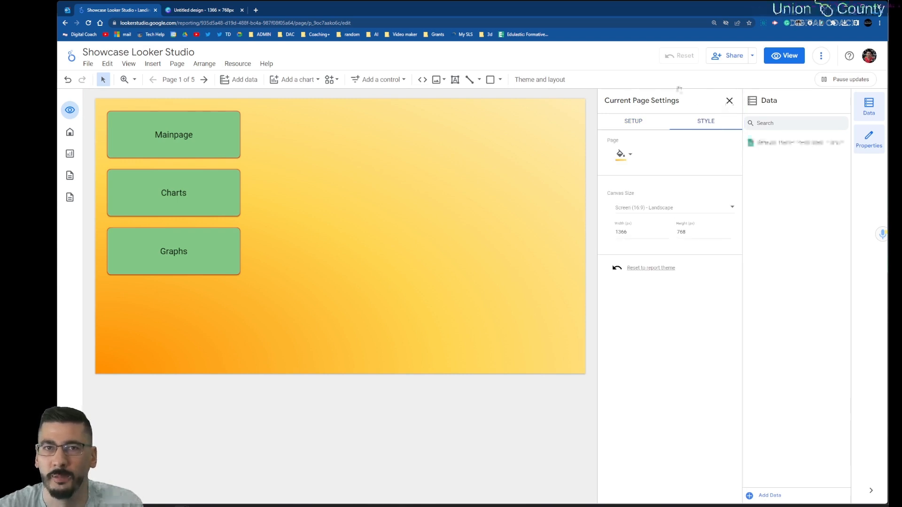
{"action": "left_click", "coordinate": [730, 100]}
Step: Examine the available report themes and the theme customization options, and close them without changing anything
{"action": "left_click", "coordinate": [540, 79]}
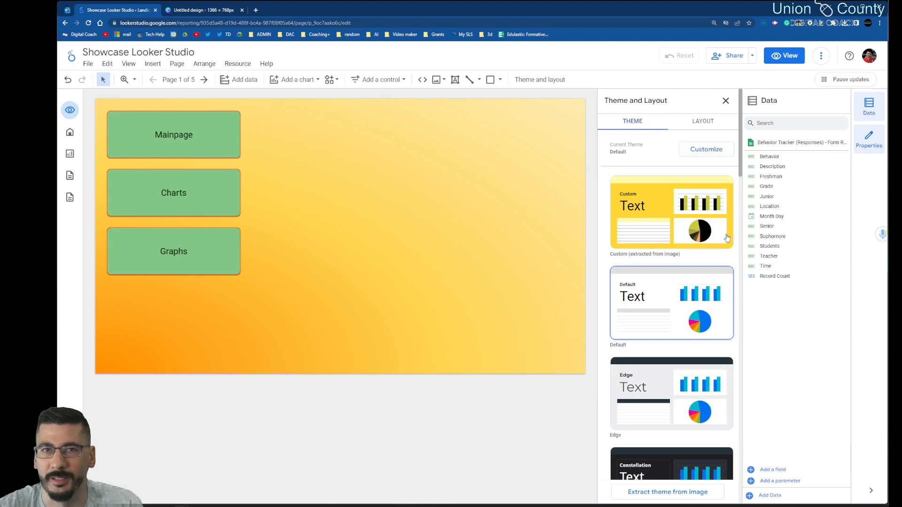
{"action": "scroll", "coordinate": [727, 237], "scroll_direction": "down", "scroll_amount": 5}
{"action": "scroll", "coordinate": [691, 301], "scroll_direction": "up", "scroll_amount": 5}
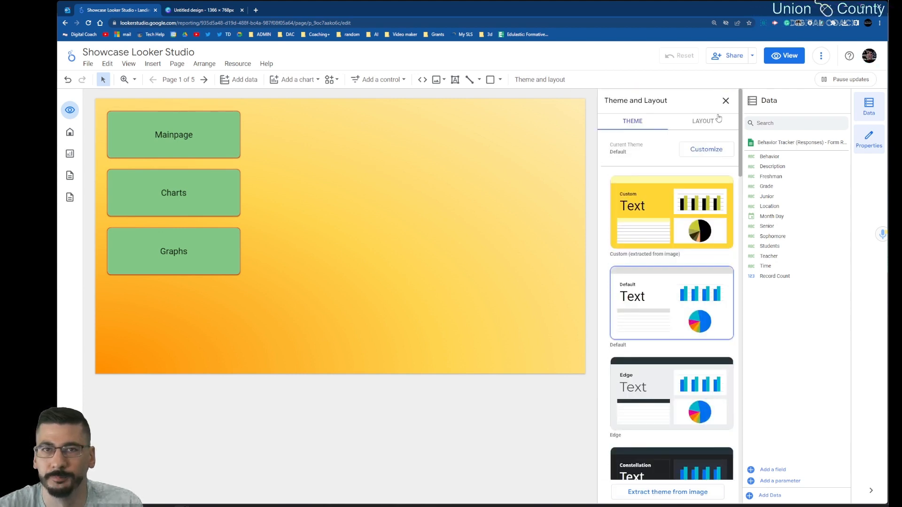
{"action": "left_click", "coordinate": [706, 149]}
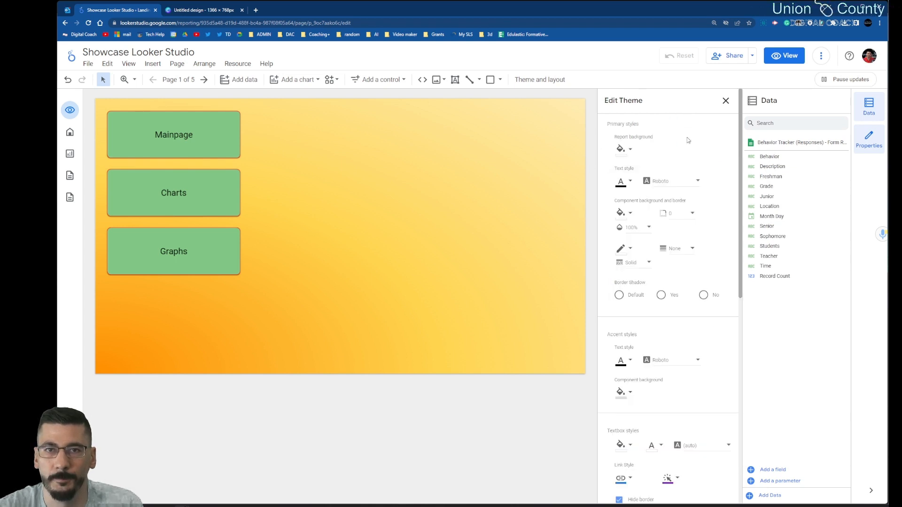
{"action": "scroll", "coordinate": [687, 140], "scroll_direction": "down", "scroll_amount": 5}
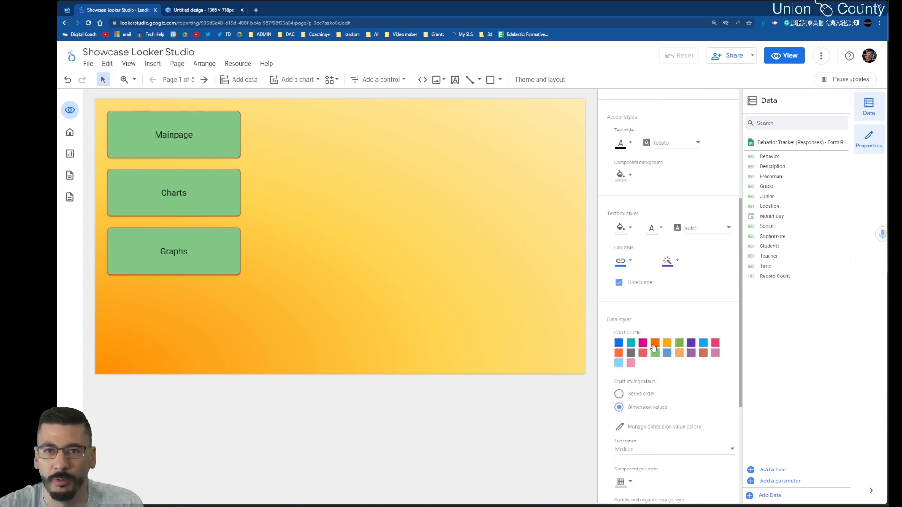
{"action": "scroll", "coordinate": [653, 348], "scroll_direction": "up", "scroll_amount": 5}
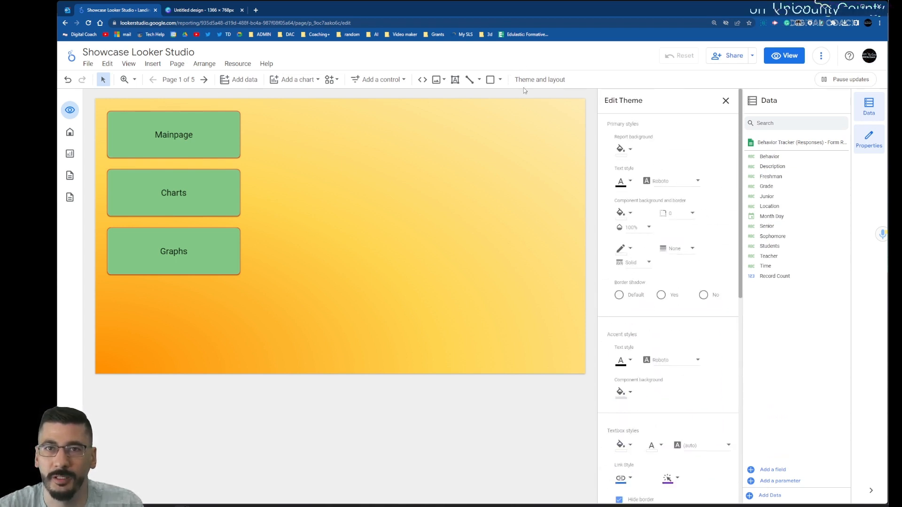
{"action": "left_click", "coordinate": [540, 79]}
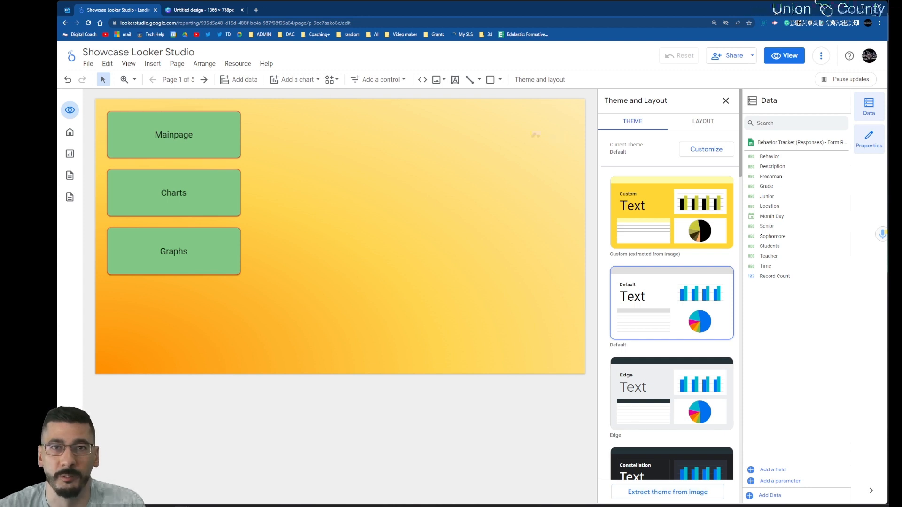
{"action": "left_click", "coordinate": [726, 102]}
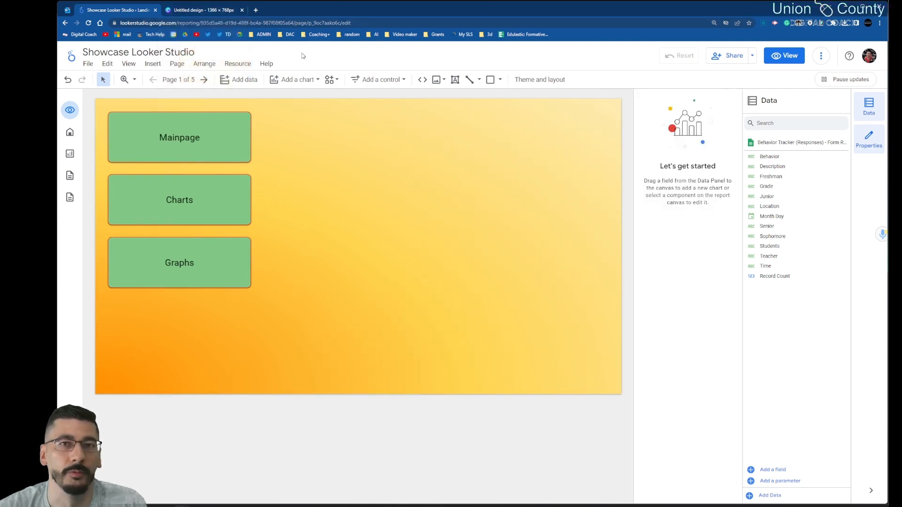
Step: Switch to the Canva design and delete every element to leave a blank 1366 × 768 px page
{"action": "left_click", "coordinate": [185, 10]}
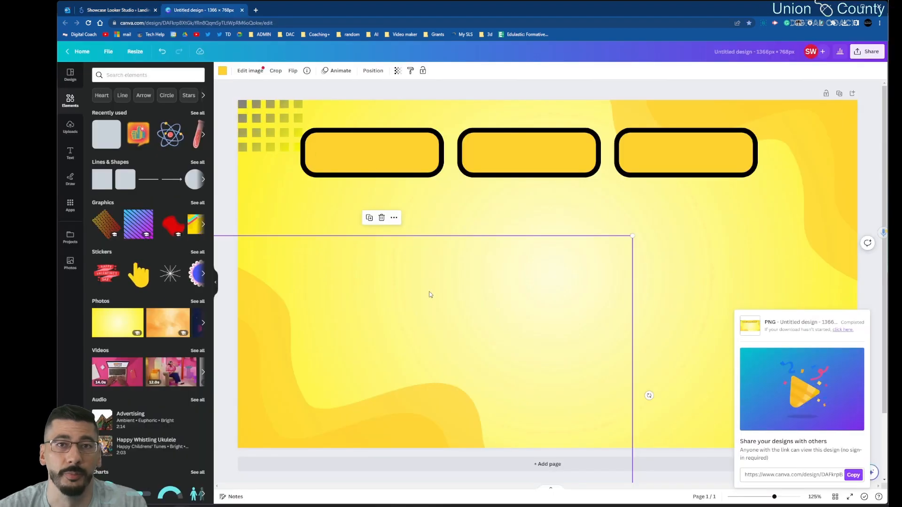
{"action": "left_click", "coordinate": [427, 208]}
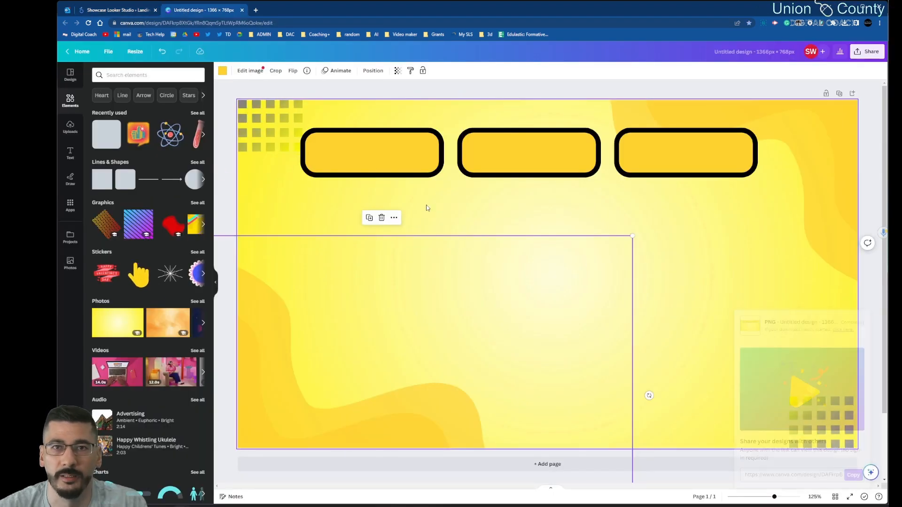
{"action": "key", "text": "Delete"}
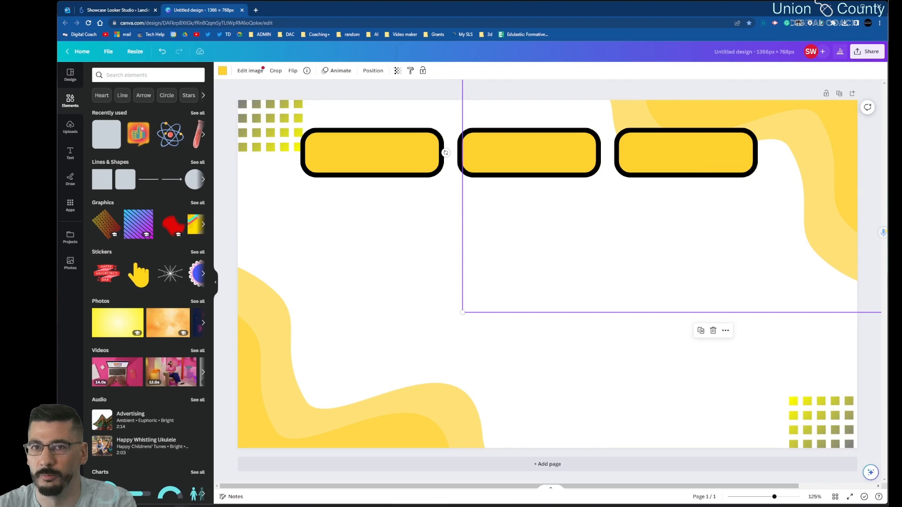
{"action": "left_click", "coordinate": [768, 404]}
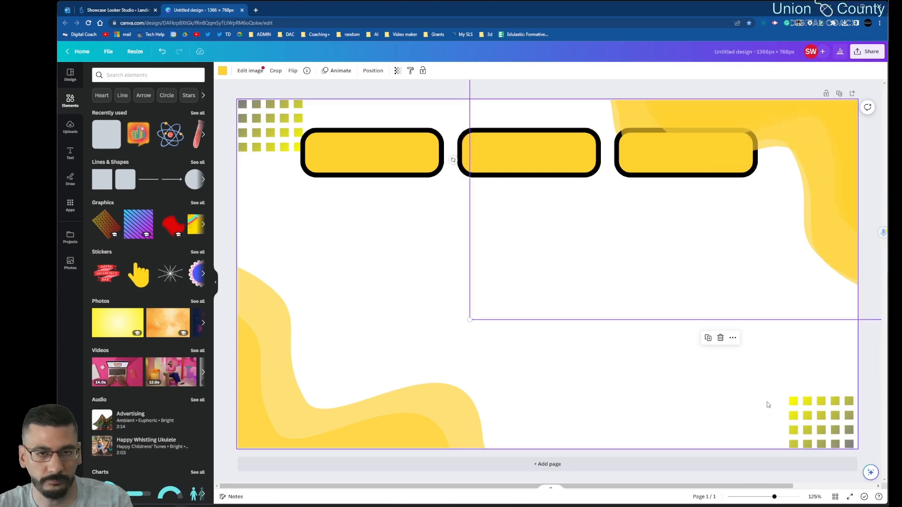
{"action": "key", "text": "ctrl+a"}
{"action": "key", "text": "Delete"}
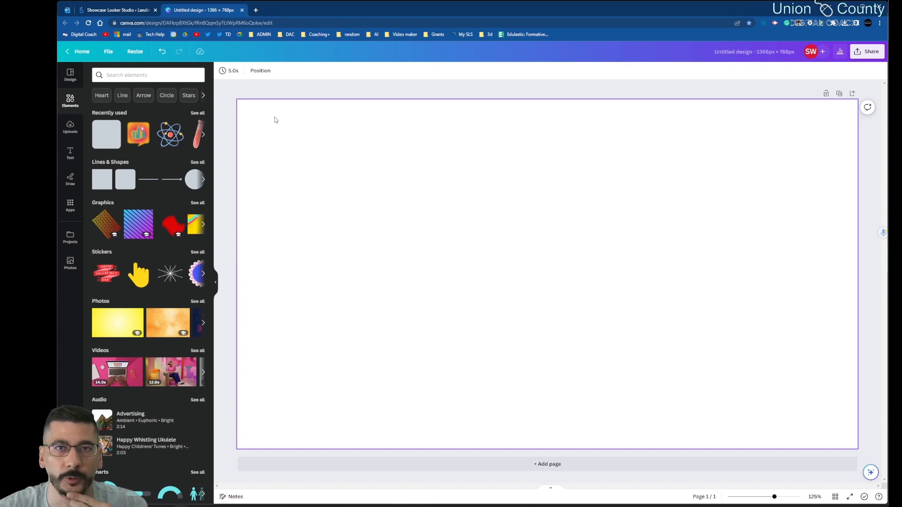
Step: Return to the Looker Studio report and set the current page's canvas size to US letter (4:3) - Portrait
{"action": "left_click", "coordinate": [102, 11]}
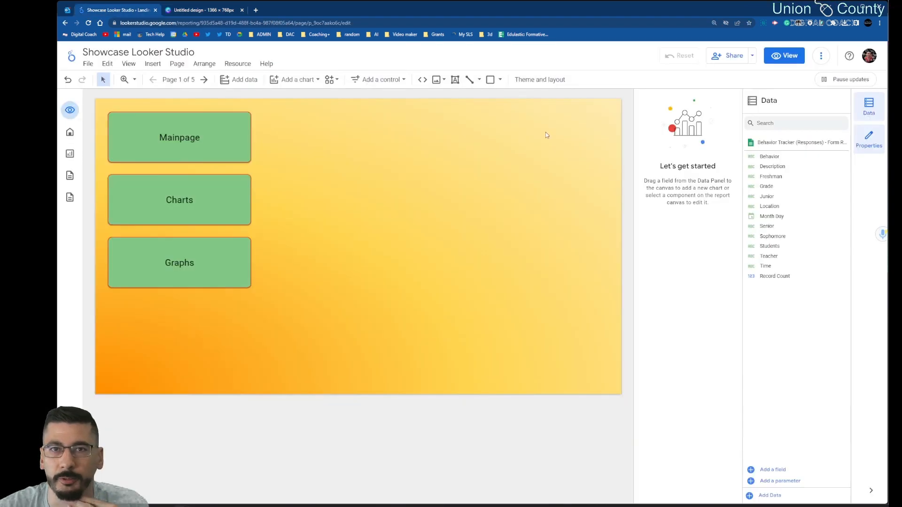
{"action": "right_click", "coordinate": [545, 158]}
{"action": "left_click", "coordinate": [577, 228]}
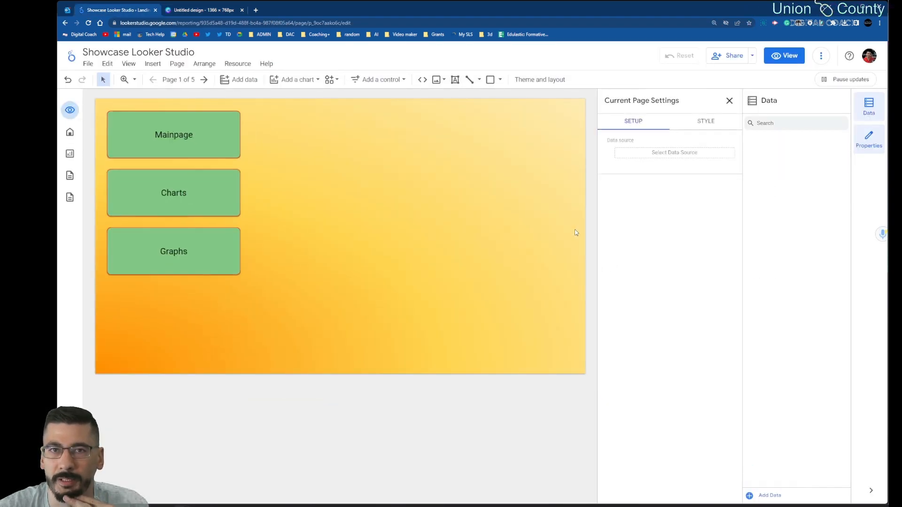
{"action": "left_click", "coordinate": [706, 123]}
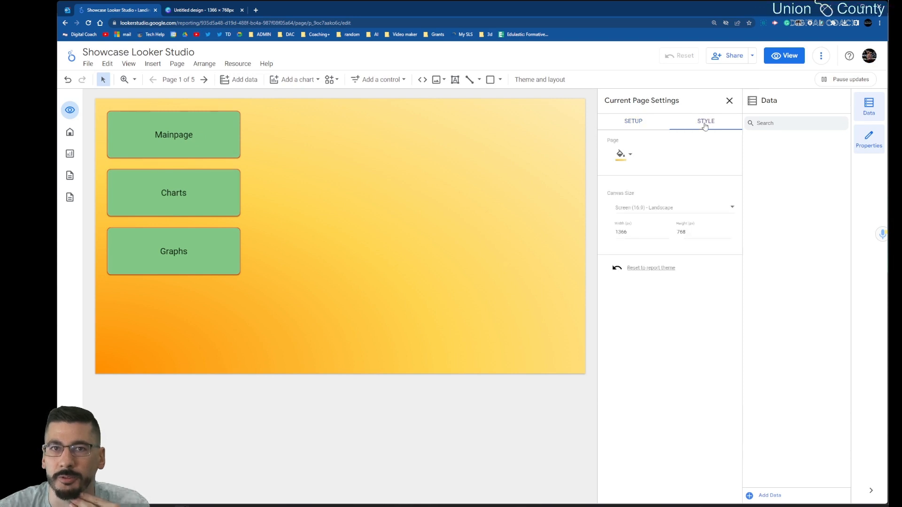
{"action": "left_click", "coordinate": [703, 210]}
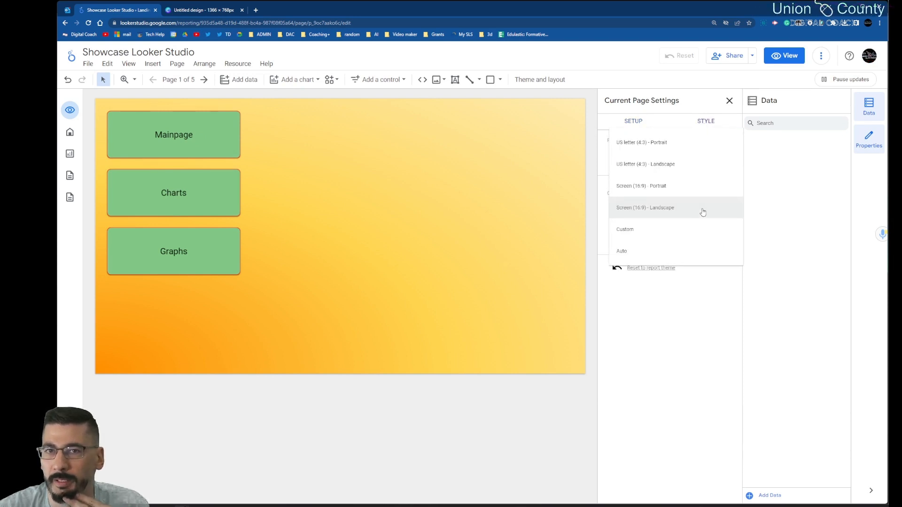
{"action": "left_click", "coordinate": [675, 144]}
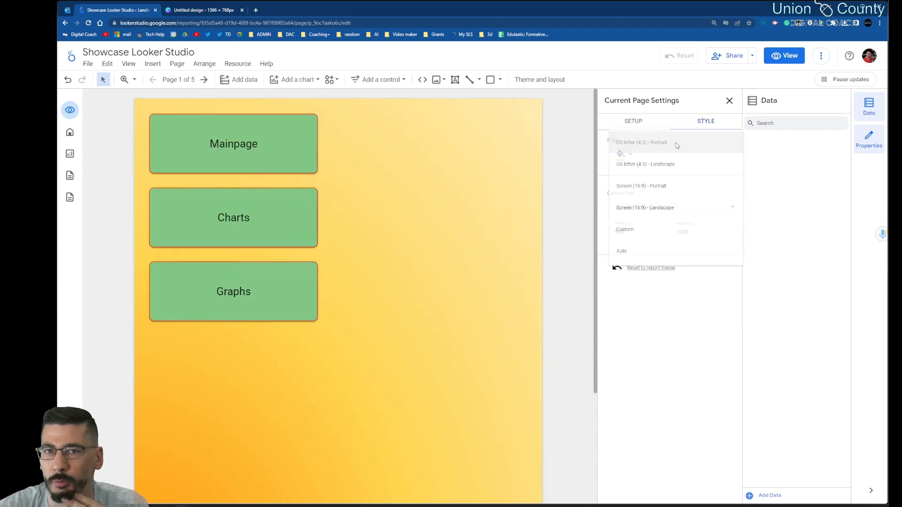
Step: Review the canvas size presets available for the current page and close the list without changing the selection
{"action": "scroll", "coordinate": [225, 261], "scroll_direction": "down", "scroll_amount": 2}
{"action": "scroll", "coordinate": [225, 262], "scroll_direction": "up", "scroll_amount": 2}
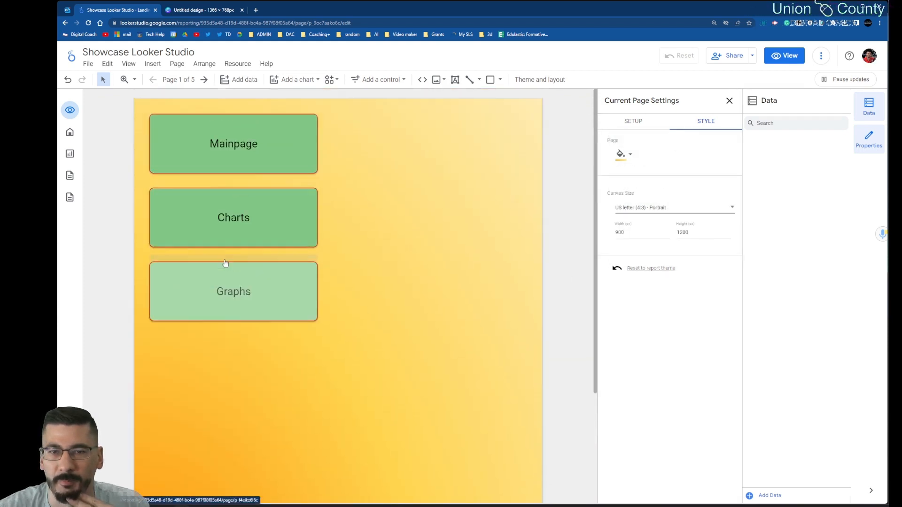
{"action": "left_click", "coordinate": [672, 210]}
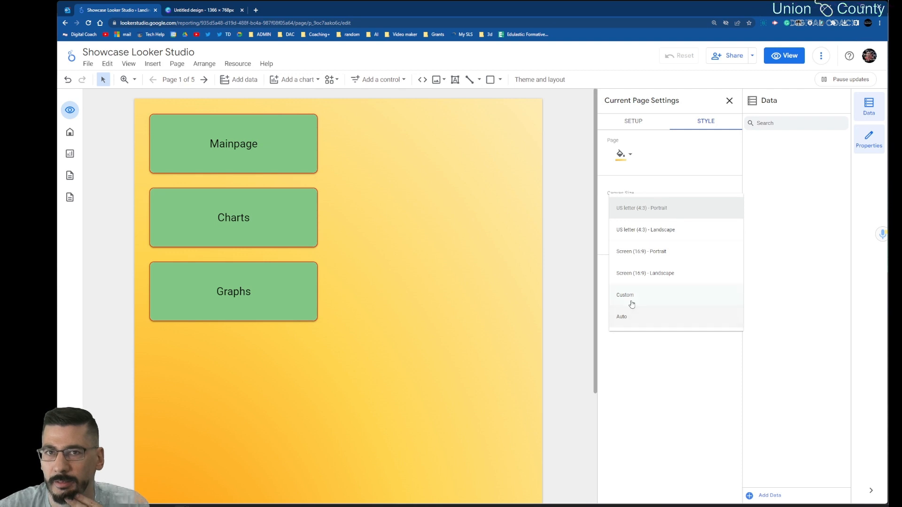
{"action": "left_click", "coordinate": [573, 230]}
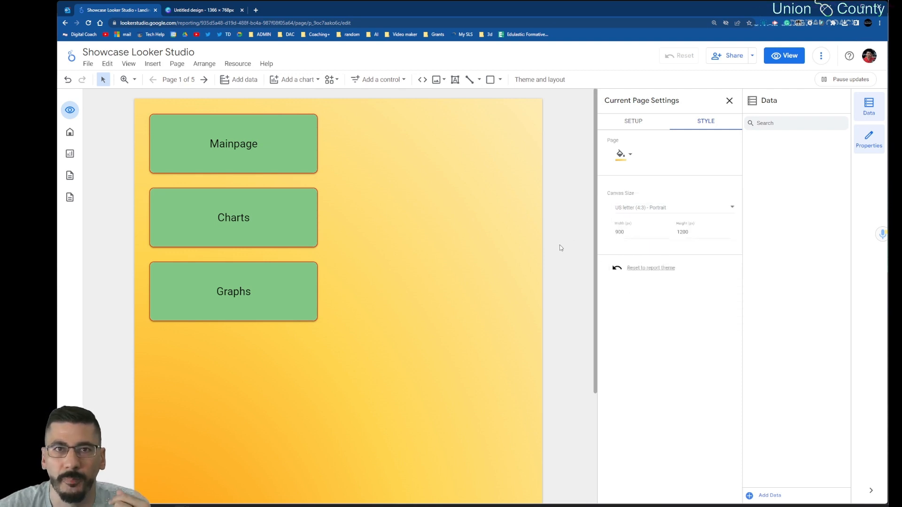
Step: Copy the report page's canvas width and enter it as the Canva design's custom resize width, 900 px
{"action": "left_click", "coordinate": [201, 10]}
{"action": "left_click", "coordinate": [145, 12]}
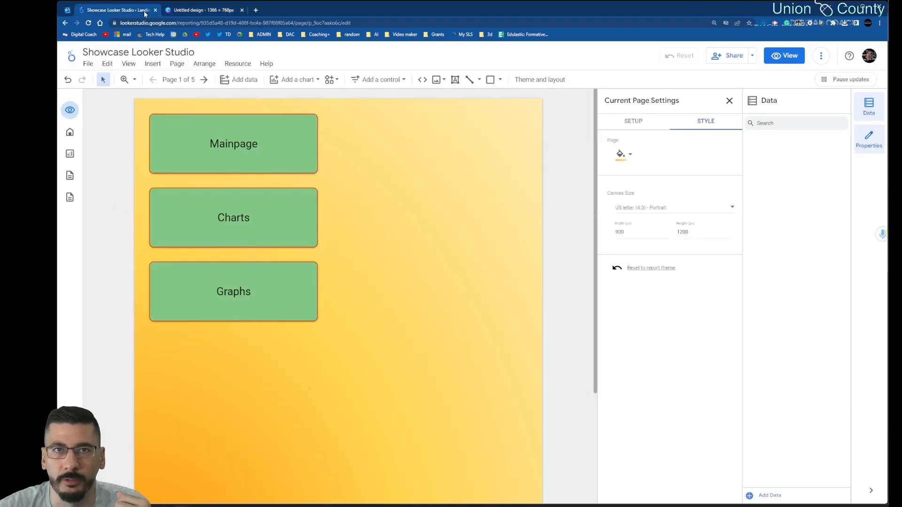
{"action": "left_click", "coordinate": [212, 10]}
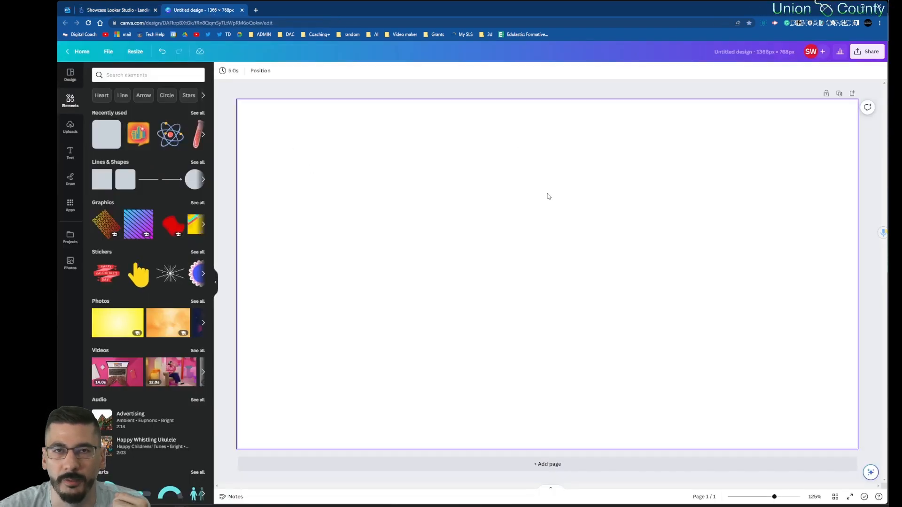
{"action": "left_click", "coordinate": [126, 52]}
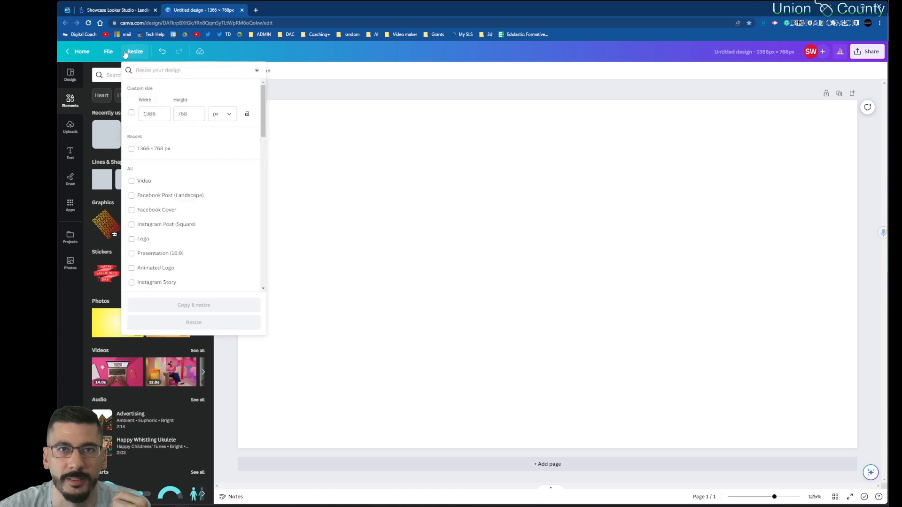
{"action": "left_click", "coordinate": [137, 11]}
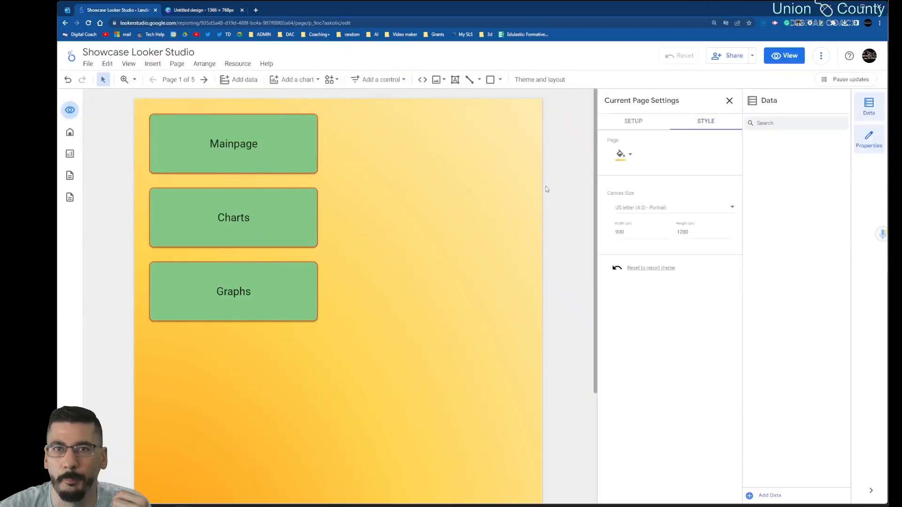
{"action": "double_click", "coordinate": [634, 230]}
{"action": "key", "text": "ctrl+c"}
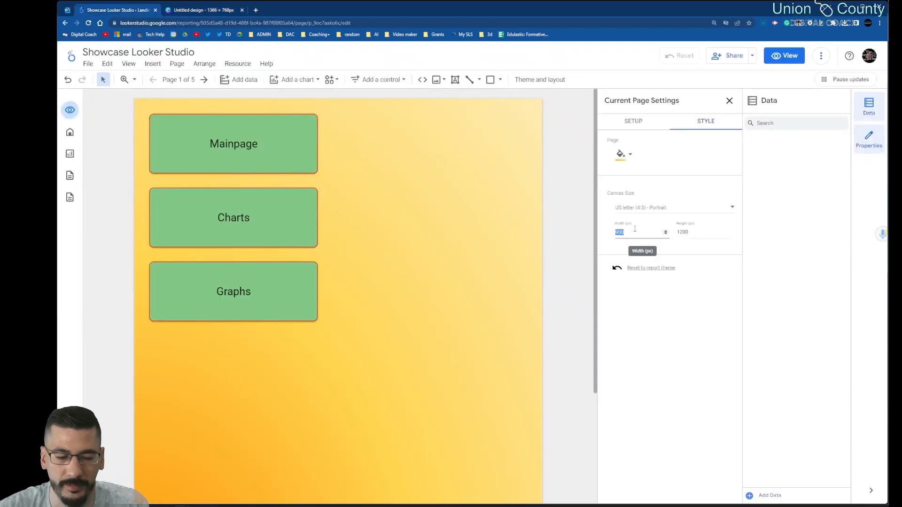
{"action": "left_click", "coordinate": [201, 12]}
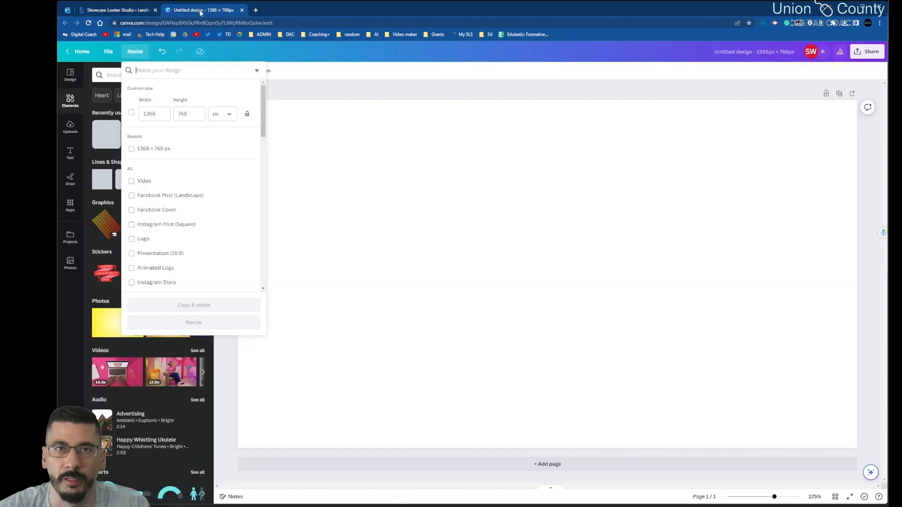
{"action": "double_click", "coordinate": [161, 114]}
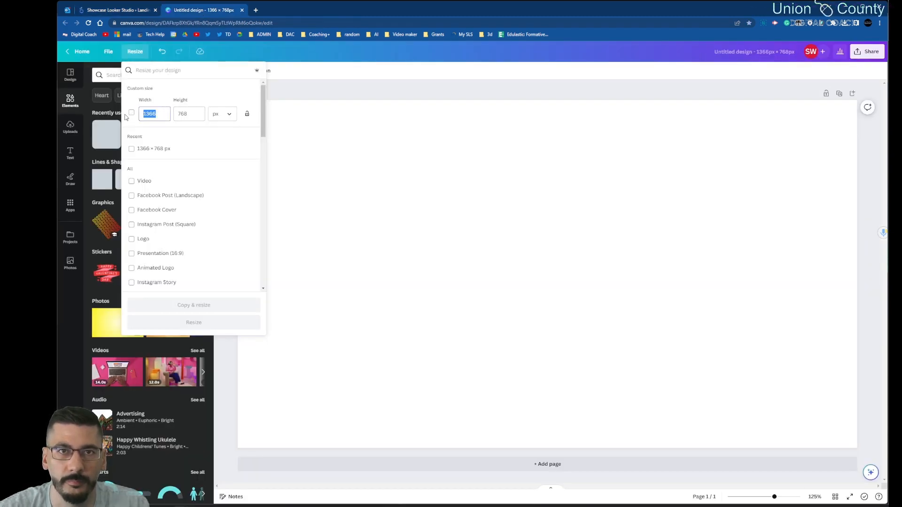
{"action": "key", "text": "ctrl+v"}
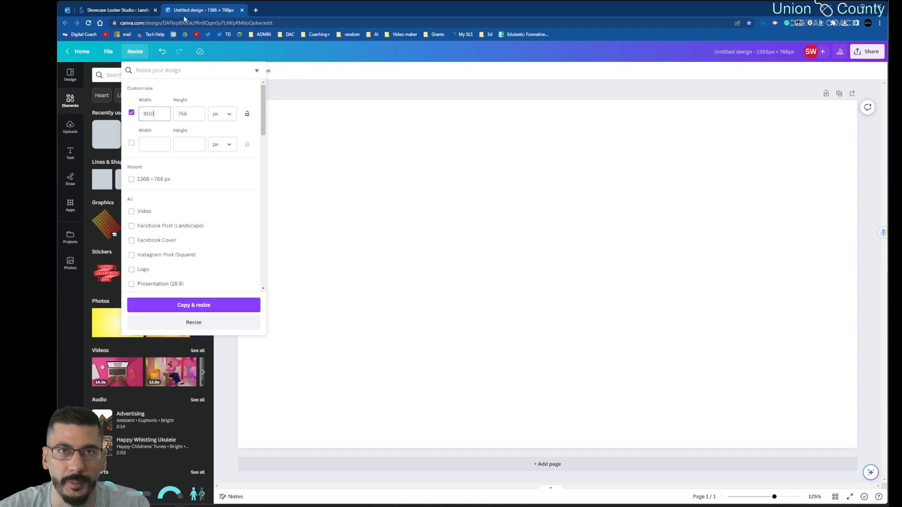
Step: Copy the report page's canvas height into the Canva resize height, 1200 px, and resize the design
{"action": "left_click", "coordinate": [101, 9]}
{"action": "double_click", "coordinate": [688, 231]}
{"action": "key", "text": "ctrl+c"}
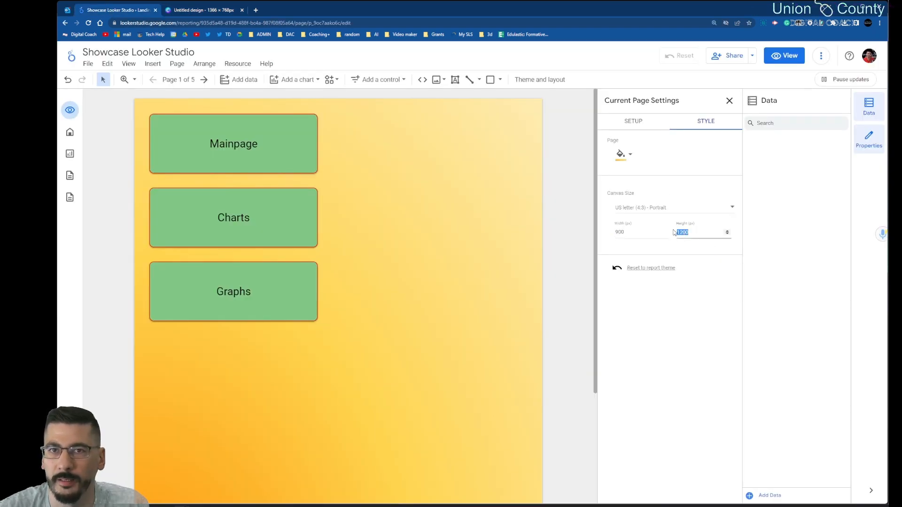
{"action": "left_click", "coordinate": [211, 11]}
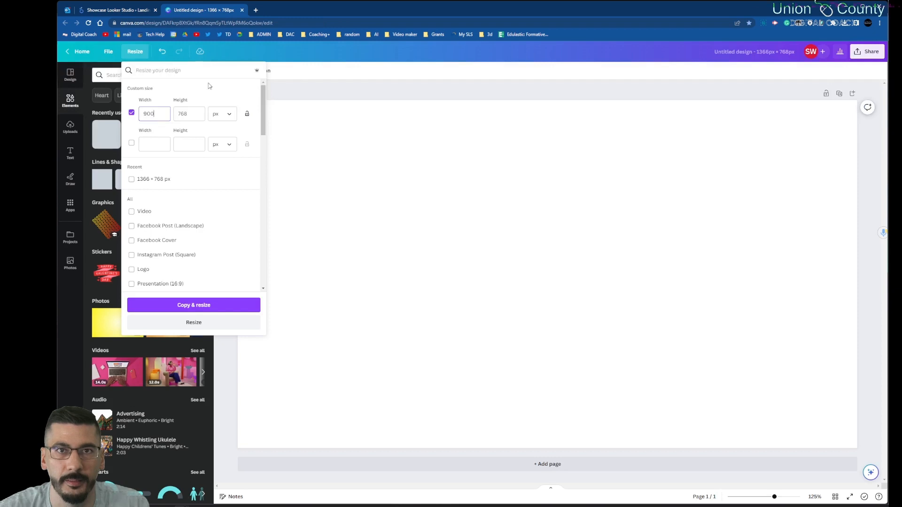
{"action": "double_click", "coordinate": [194, 111]}
{"action": "key", "text": "ctrl+v"}
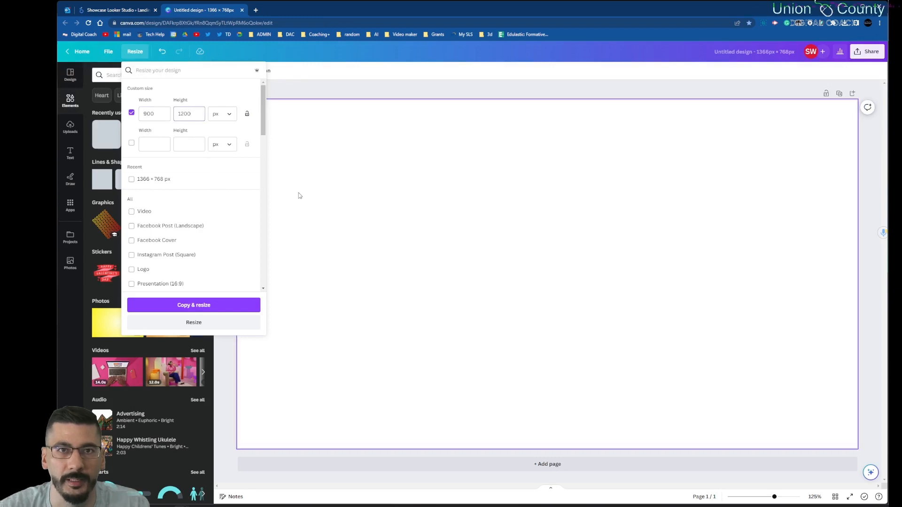
{"action": "left_click", "coordinate": [193, 322]}
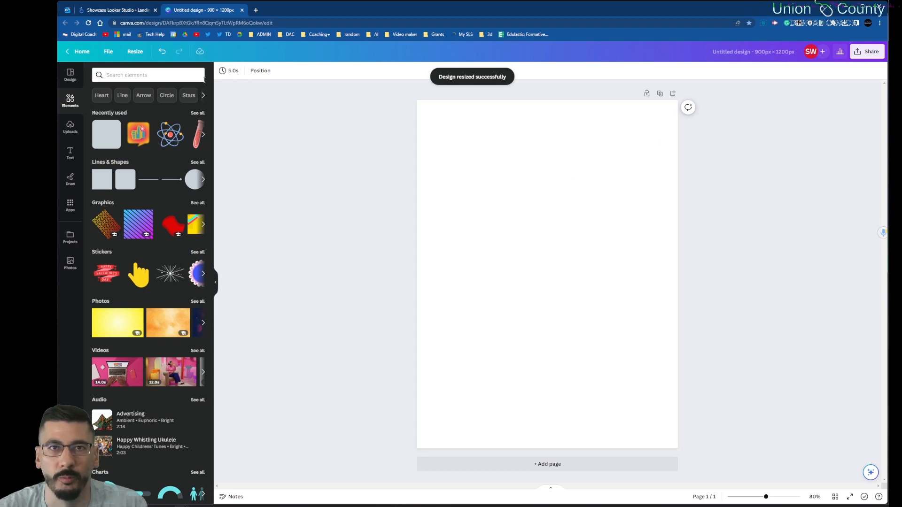
Step: Filter the Canva design templates by orange and undo the last page resize
{"action": "left_click", "coordinate": [77, 80]}
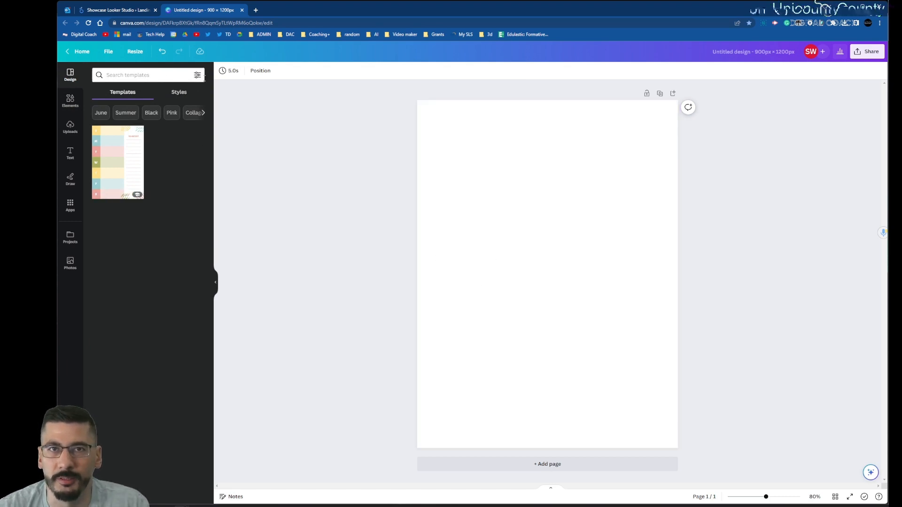
{"action": "left_click", "coordinate": [197, 76]}
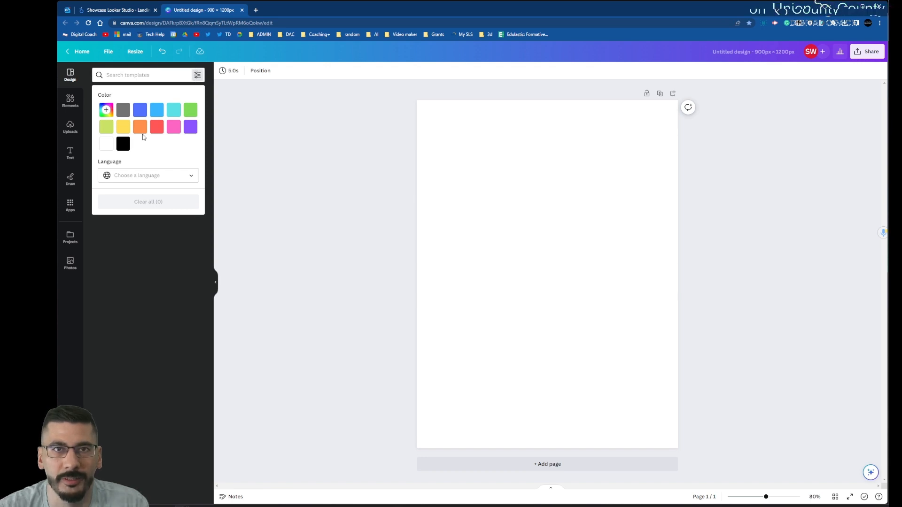
{"action": "left_click", "coordinate": [140, 127]}
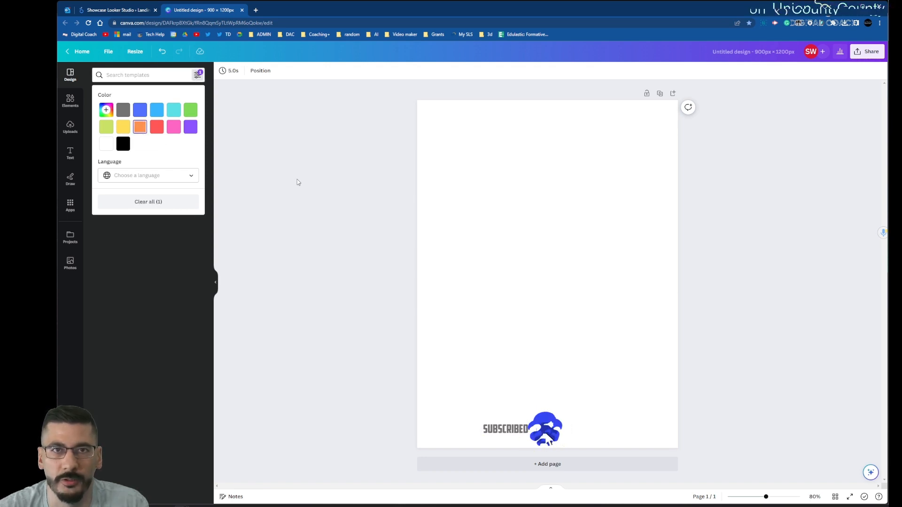
{"action": "left_click", "coordinate": [245, 190]}
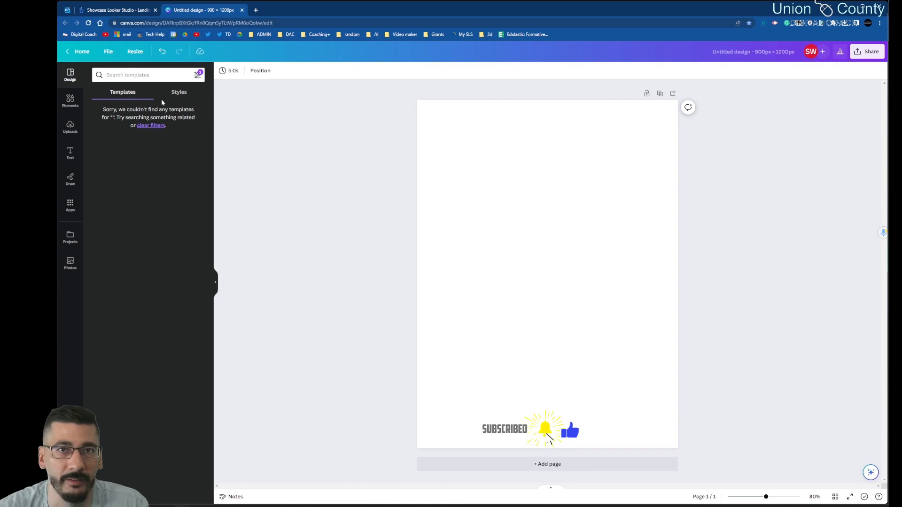
{"action": "left_click", "coordinate": [176, 96]}
{"action": "left_click", "coordinate": [136, 94]}
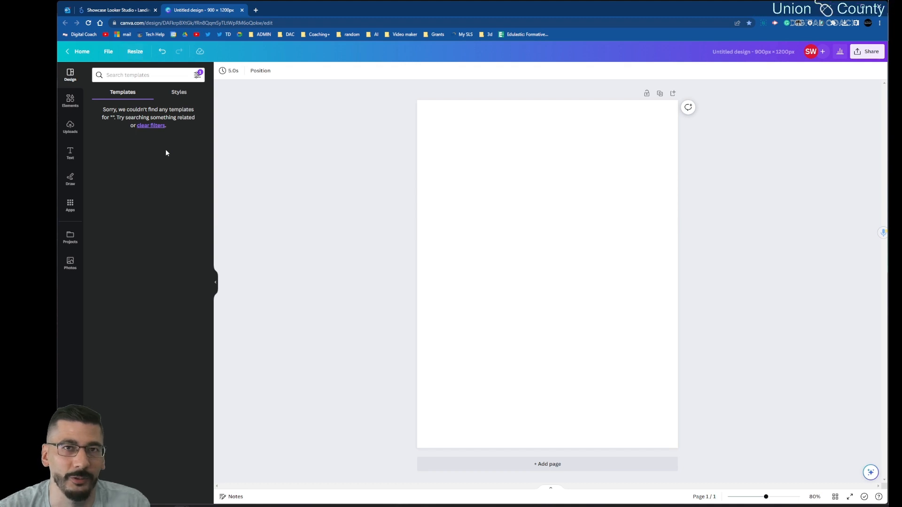
{"action": "key", "text": "ctrl+z"}
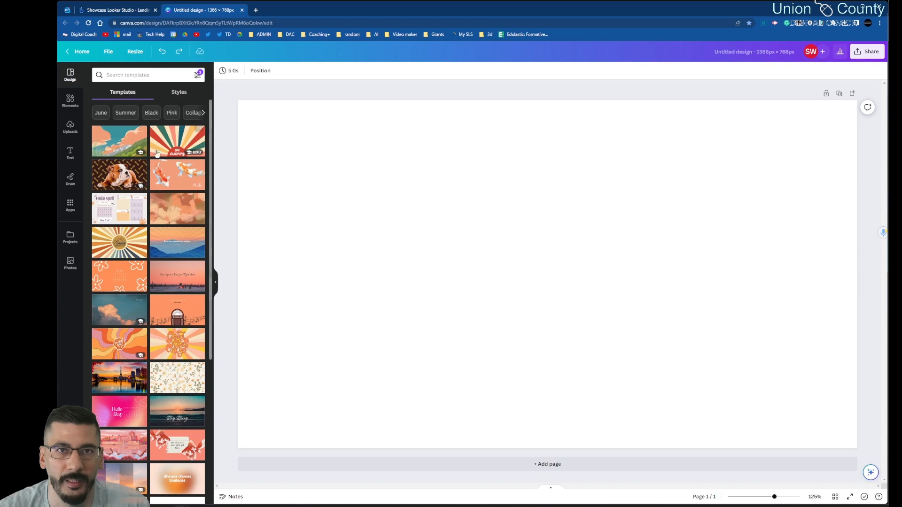
Step: Apply the lighter page of the Green, Brown and Pink Abstract Hand-Painted autumn wallpaper template and delete its "Autumn" text
{"action": "left_click", "coordinate": [181, 208]}
{"action": "left_click_drag", "start_coordinate": [119, 149], "coordinate": [318, 121]}
{"action": "left_click", "coordinate": [550, 277]}
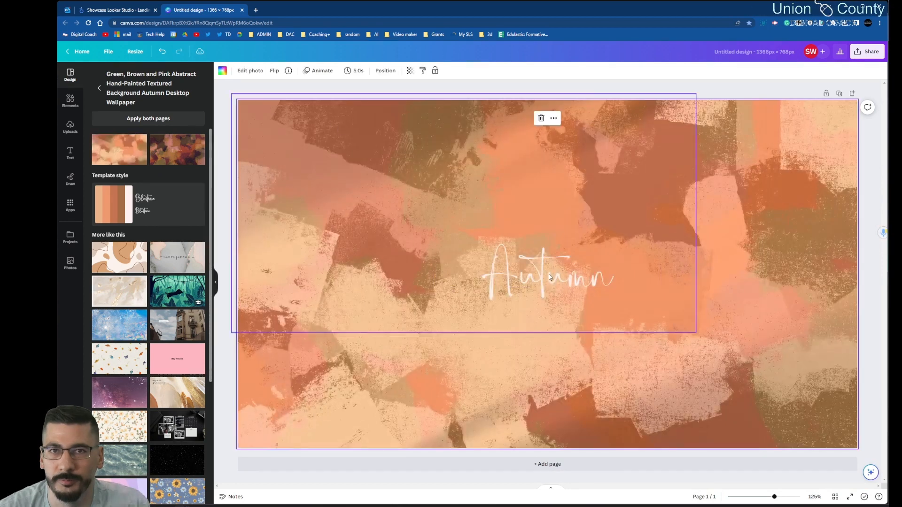
{"action": "left_click", "coordinate": [549, 277]}
{"action": "key", "text": "Delete"}
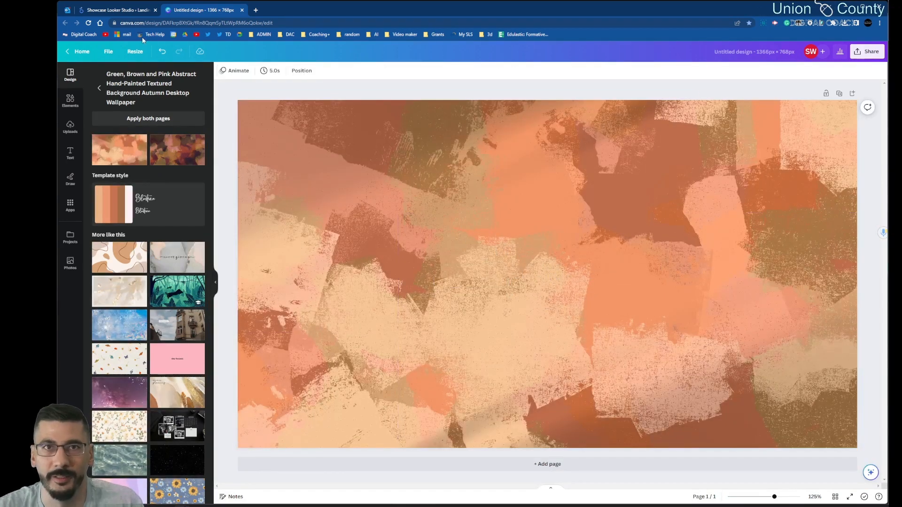
Step: Resize the Canva design to 900 × 1200 px
{"action": "left_click", "coordinate": [135, 51]}
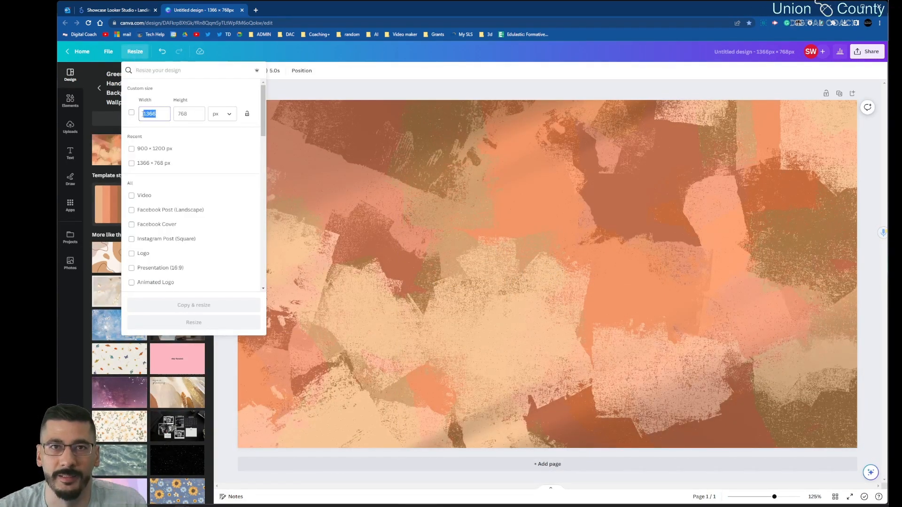
{"action": "type", "text": "900"}
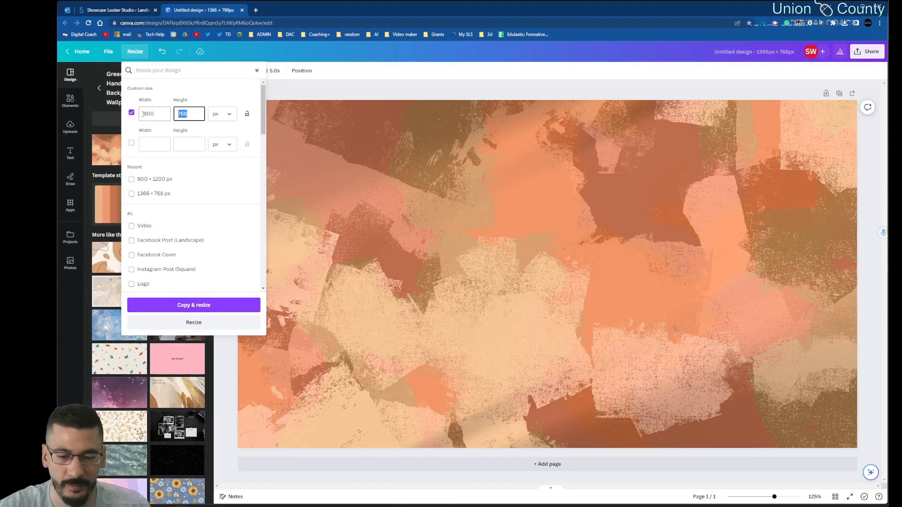
{"action": "type", "text": "1200"}
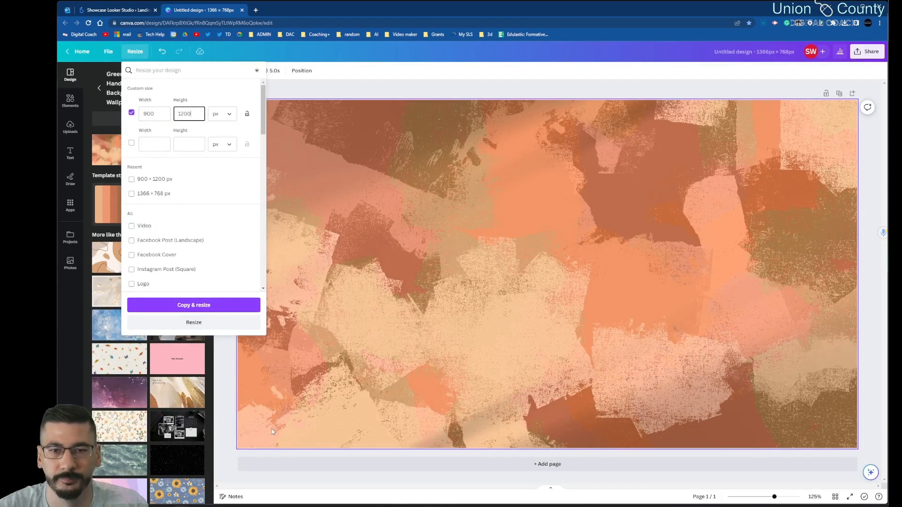
{"action": "left_click", "coordinate": [194, 323]}
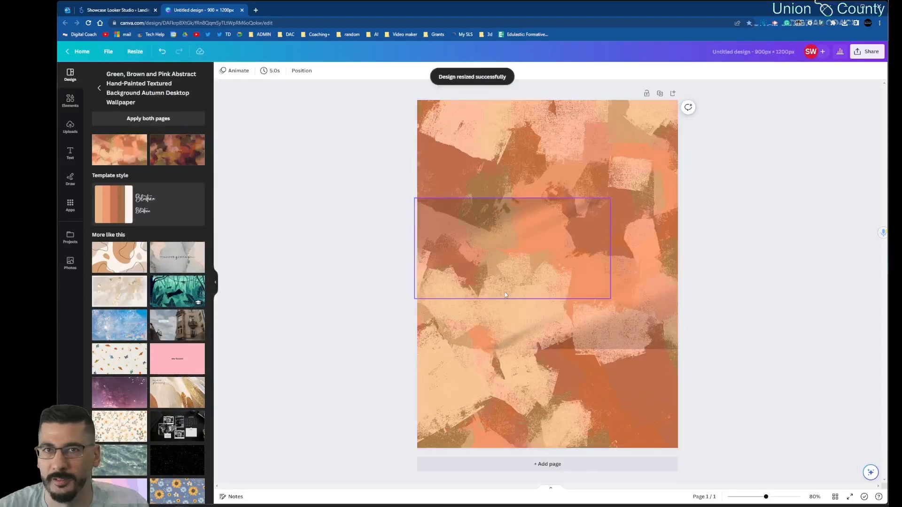
Step: Return to the template list, and move the template's upper shadow overlay slightly up and its lower shadow overlay slightly down
{"action": "left_click", "coordinate": [97, 90]}
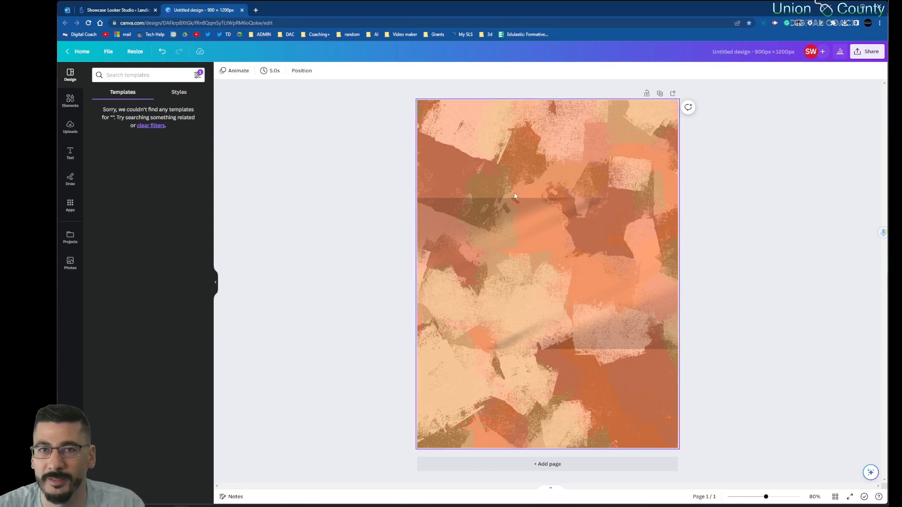
{"action": "left_click_drag", "start_coordinate": [512, 226], "coordinate": [515, 208]}
{"action": "mouse_move", "coordinate": [569, 231]}
{"action": "left_mouse_down"}
{"action": "mouse_move", "coordinate": [610, 191]}
{"action": "mouse_move", "coordinate": [564, 259]}
{"action": "mouse_move", "coordinate": [581, 229]}
{"action": "mouse_move", "coordinate": [570, 224]}
{"action": "left_mouse_up"}
{"action": "left_click", "coordinate": [621, 324]}
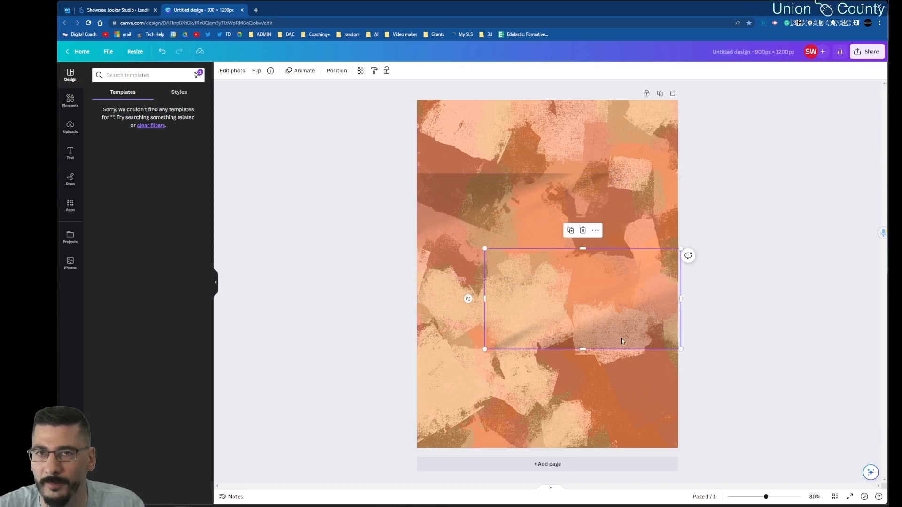
{"action": "left_click_drag", "start_coordinate": [621, 338], "coordinate": [618, 369]}
Step: Add the curved dark shadow photo from the Elements library and place it across the upper part of the page
{"action": "left_click", "coordinate": [70, 112]}
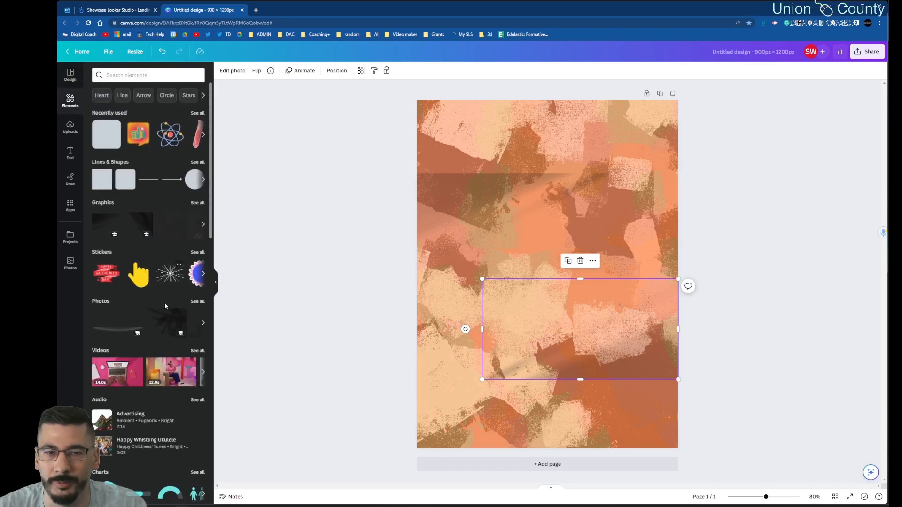
{"action": "left_click_drag", "start_coordinate": [120, 330], "coordinate": [473, 382]}
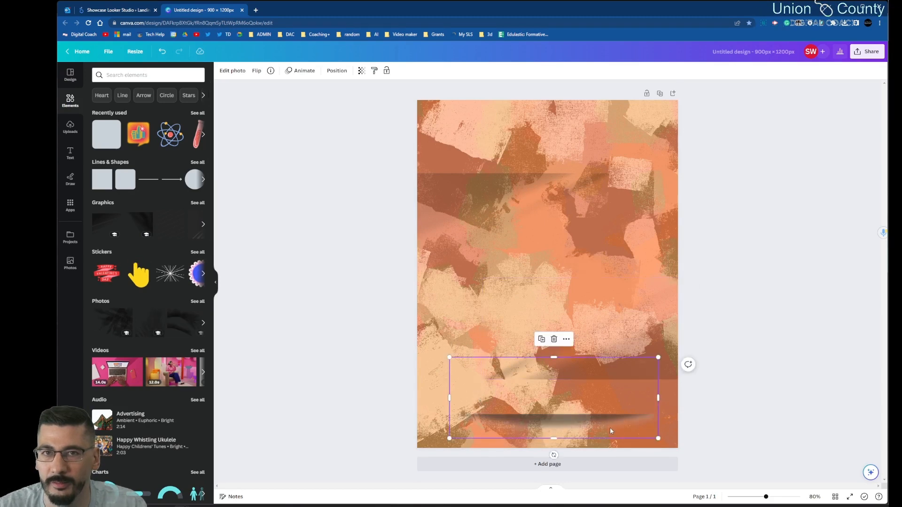
{"action": "left_click_drag", "start_coordinate": [557, 416], "coordinate": [507, 151]}
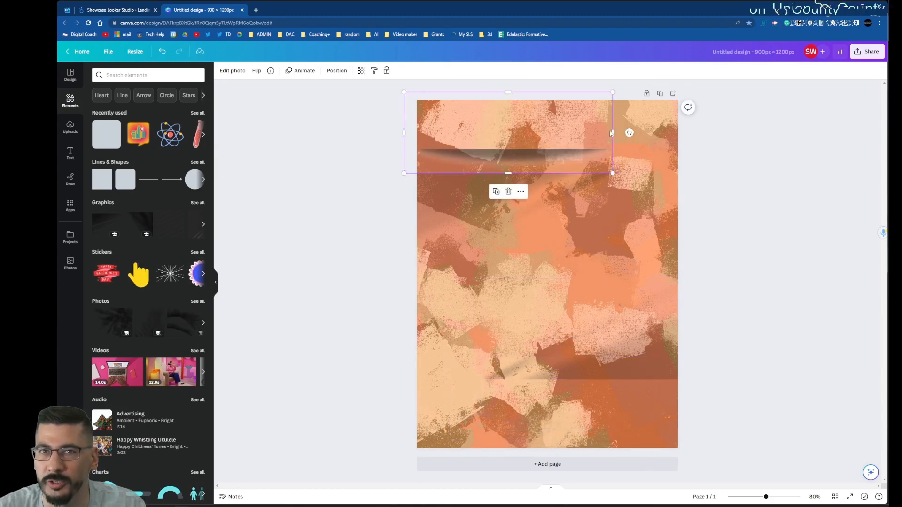
Step: Adjust the shadow photo's width to span about half the page and shift it slightly down along the page's left edge
{"action": "left_click_drag", "start_coordinate": [591, 131], "coordinate": [514, 137]}
{"action": "left_click", "coordinate": [521, 222]}
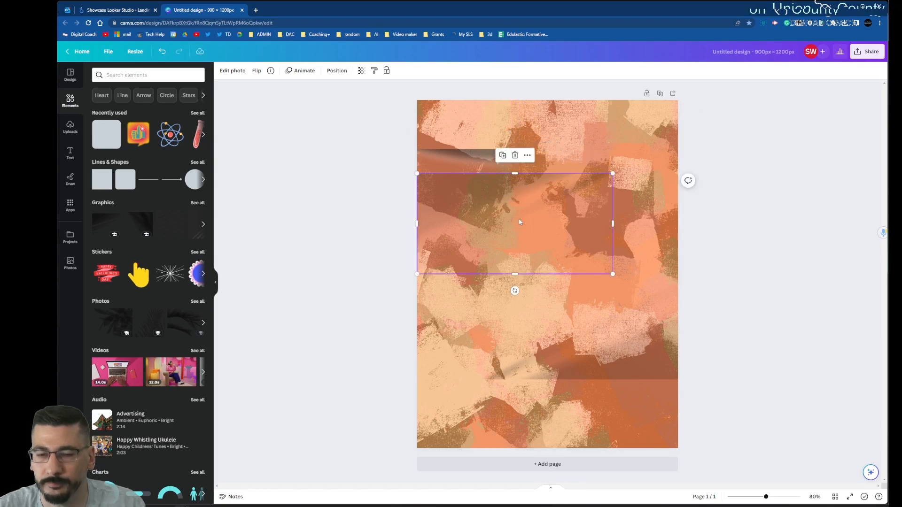
{"action": "left_click", "coordinate": [468, 164]}
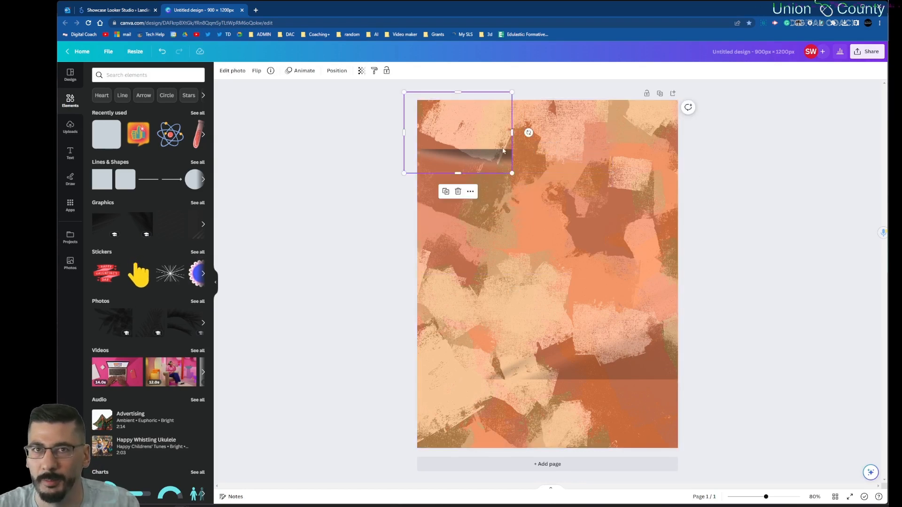
{"action": "left_click_drag", "start_coordinate": [514, 131], "coordinate": [527, 173]}
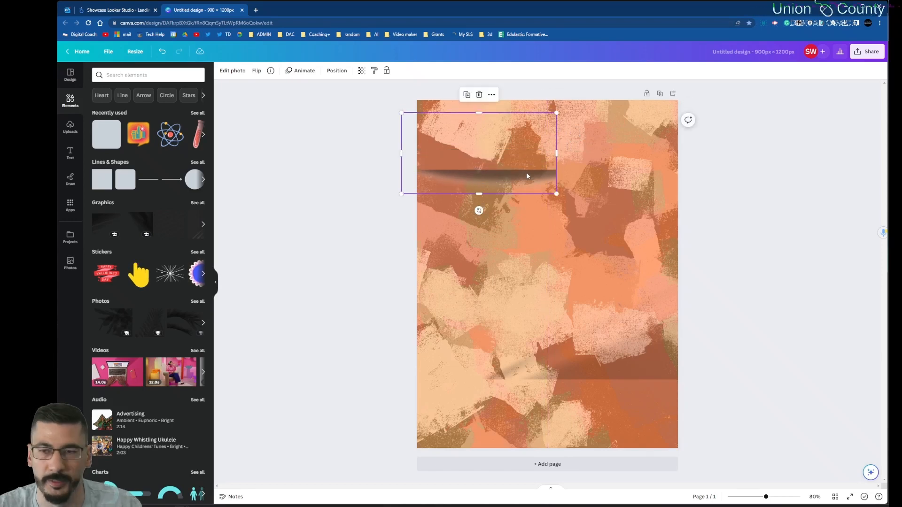
Step: Duplicate the curved shadow photo twice and stack the copies at even intervals below it along the page's left edge
{"action": "right_click", "coordinate": [526, 176]}
{"action": "left_click", "coordinate": [545, 224]}
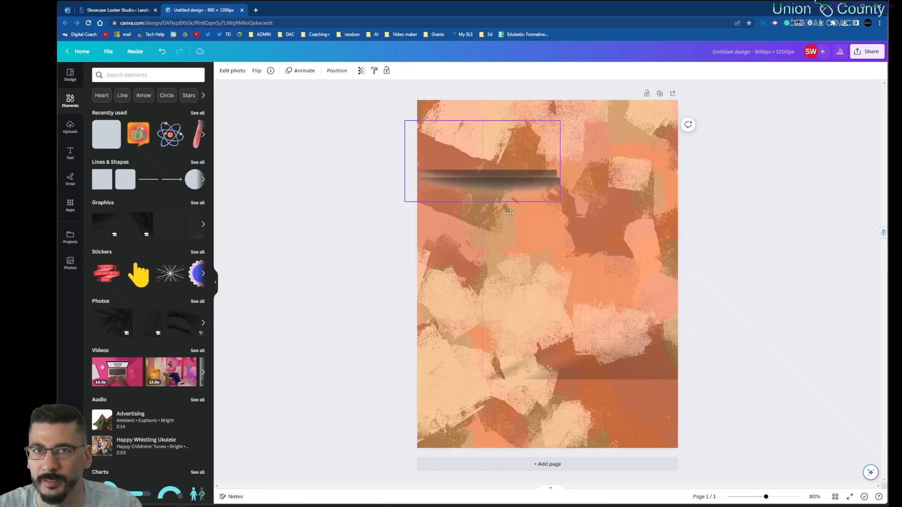
{"action": "left_click_drag", "start_coordinate": [510, 213], "coordinate": [510, 288]}
{"action": "right_click", "coordinate": [511, 259]}
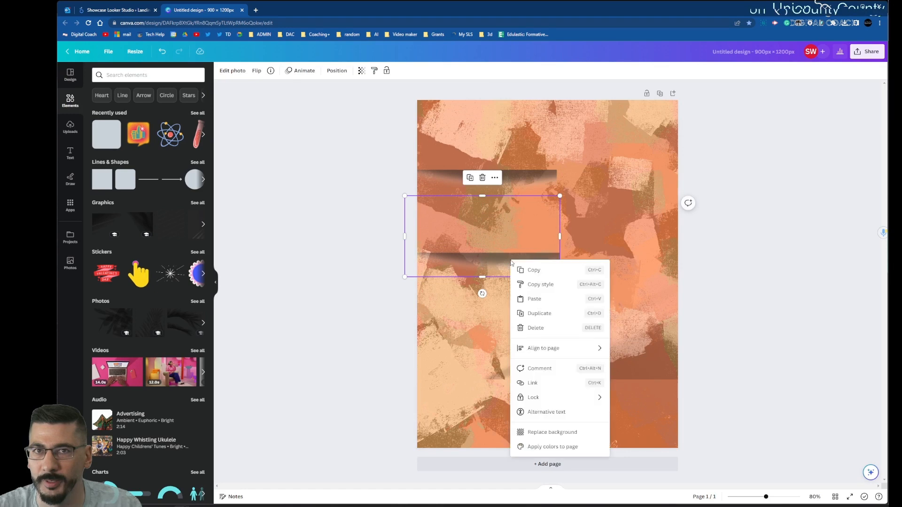
{"action": "left_click", "coordinate": [546, 314]}
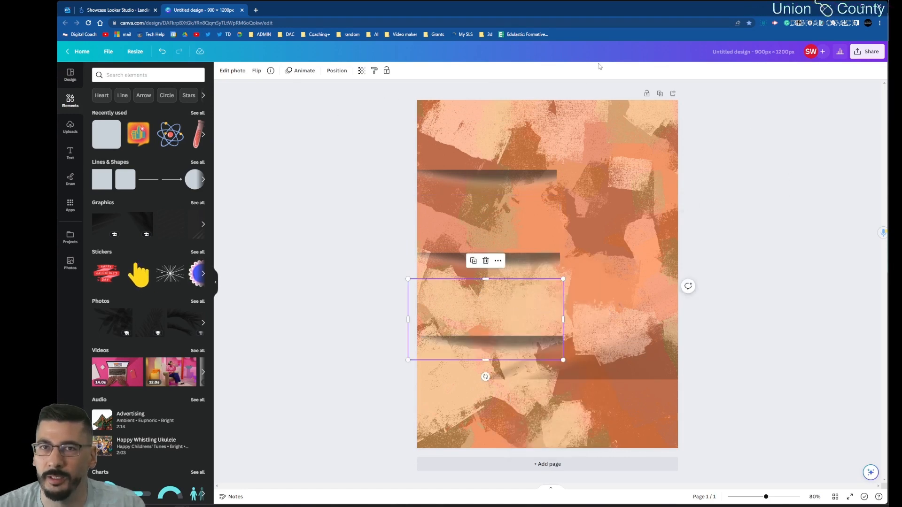
{"action": "scroll", "coordinate": [152, 417], "scroll_direction": "down", "scroll_amount": 2}
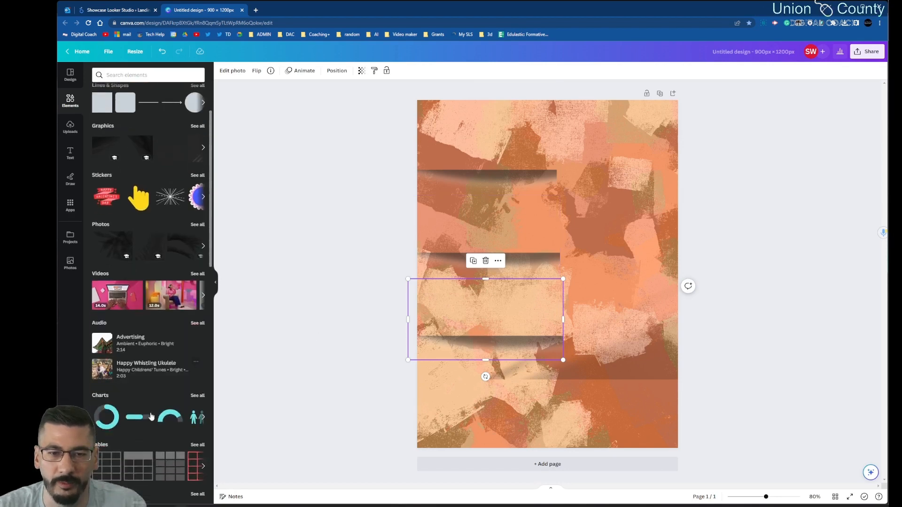
{"action": "scroll", "coordinate": [151, 418], "scroll_direction": "up", "scroll_amount": 2}
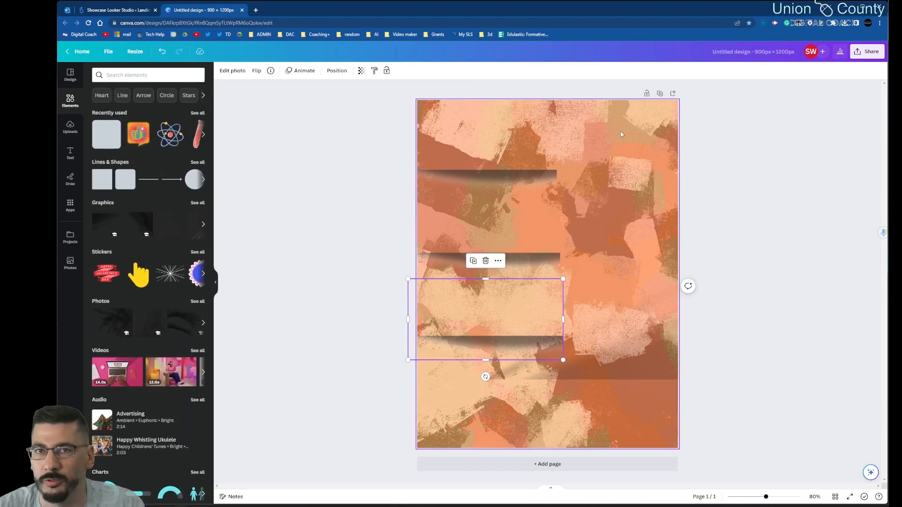
Step: Download the design as a PNG and save it as Untitled design (2) in the Downloads folder
{"action": "left_click", "coordinate": [867, 53]}
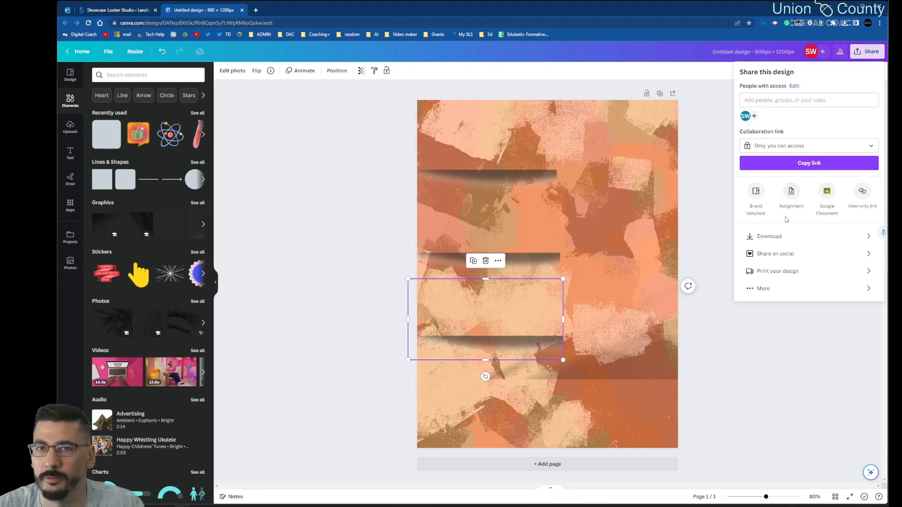
{"action": "left_click", "coordinate": [777, 238]}
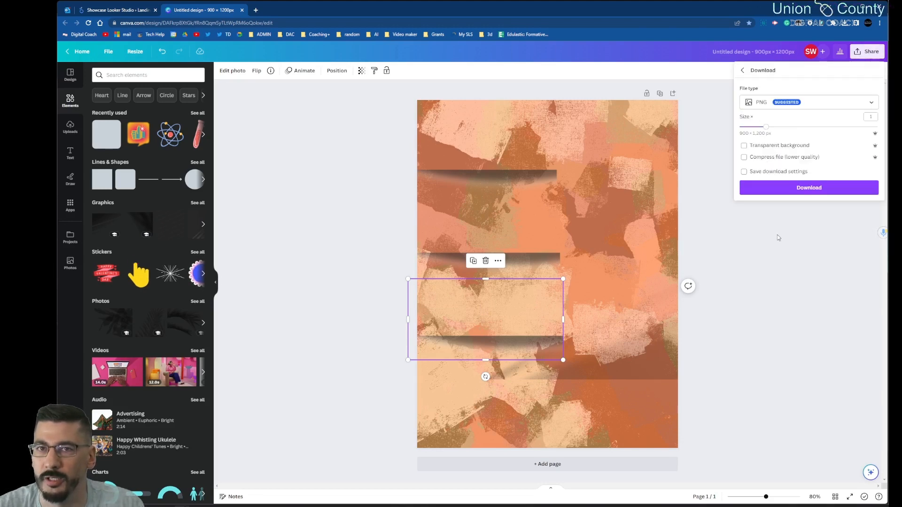
{"action": "left_click", "coordinate": [789, 189]}
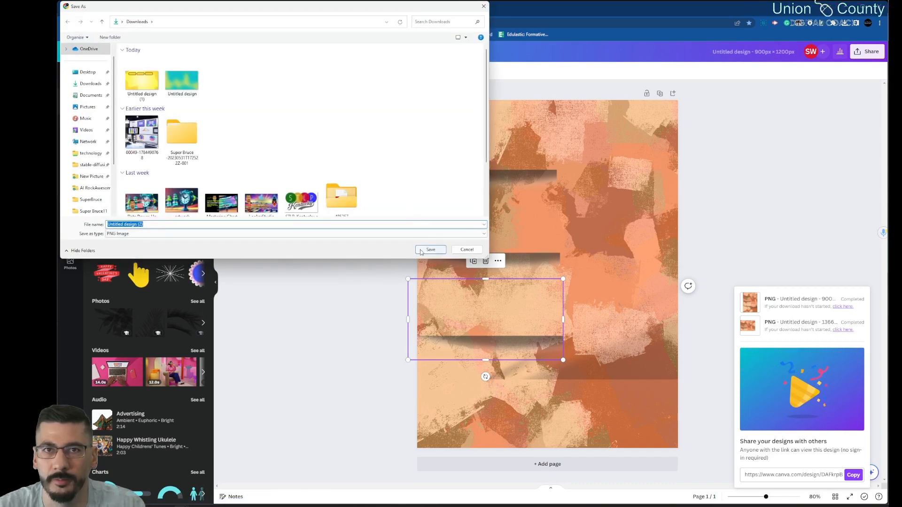
{"action": "left_click", "coordinate": [422, 251]}
Step: Switch to the Looker Studio report and insert the image Untitled design (2) from the computer onto the landing page
{"action": "left_click", "coordinate": [117, 10]}
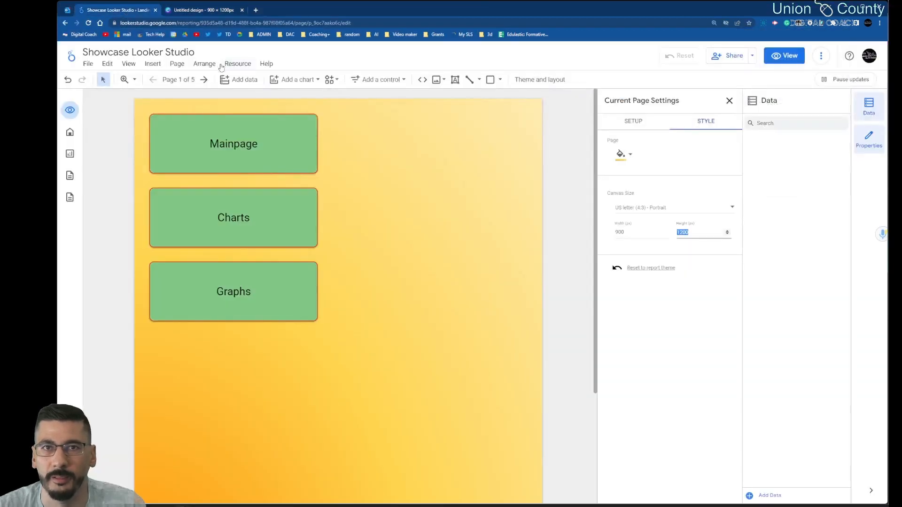
{"action": "left_click", "coordinate": [442, 82]}
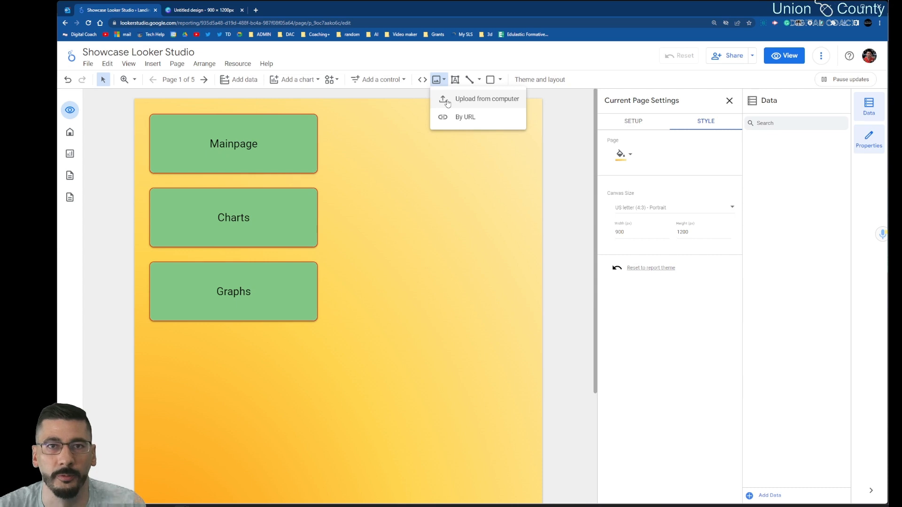
{"action": "left_click", "coordinate": [155, 66]}
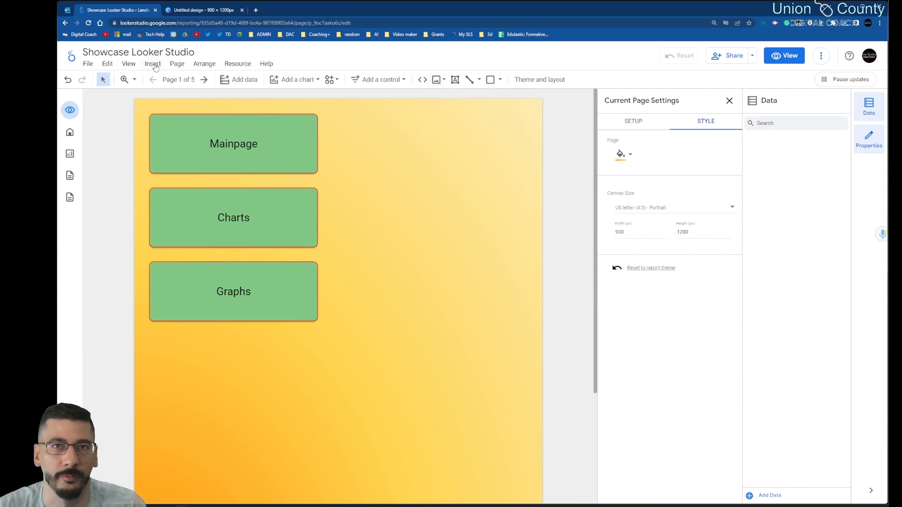
{"action": "left_click", "coordinate": [441, 81]}
{"action": "left_click", "coordinate": [456, 94]}
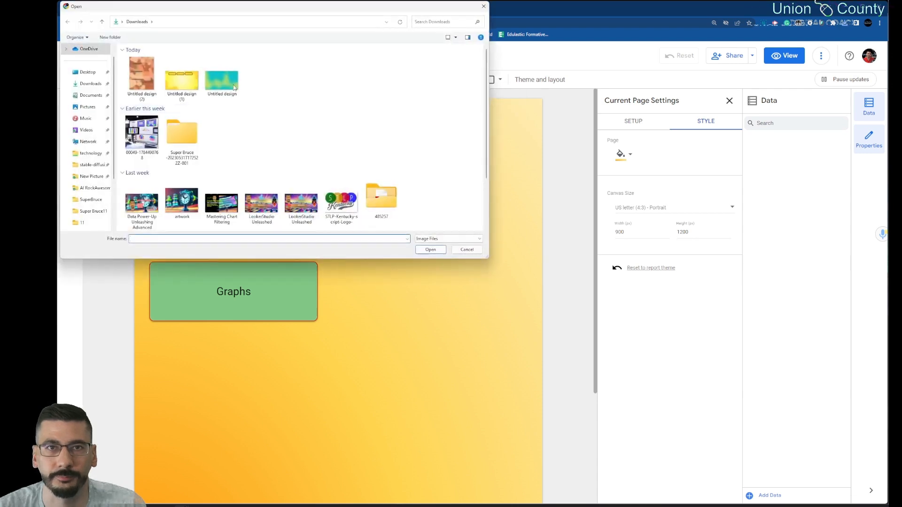
{"action": "left_click", "coordinate": [141, 75]}
{"action": "left_click", "coordinate": [430, 250]}
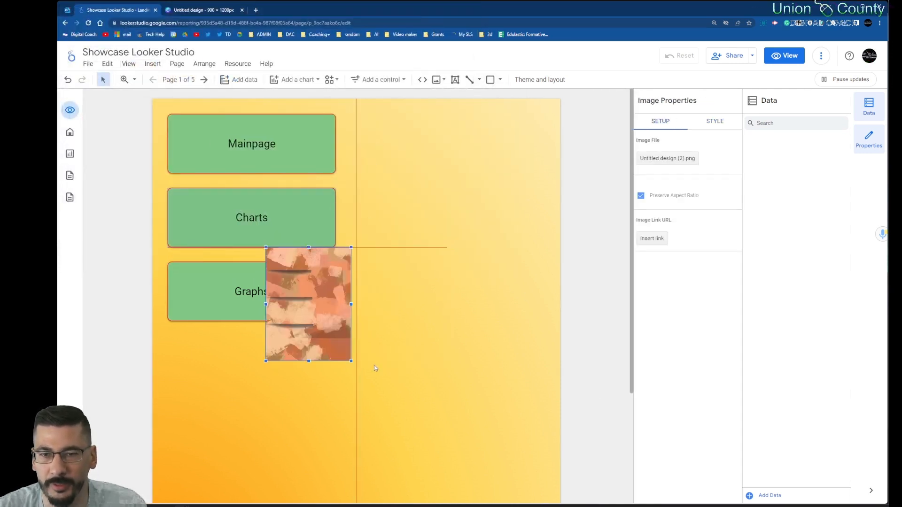
Step: Align the inserted image to the page's upper-left corner and enlarge it to cover the whole page
{"action": "left_click_drag", "start_coordinate": [320, 333], "coordinate": [209, 185]}
{"action": "left_click_drag", "start_coordinate": [238, 212], "coordinate": [473, 425]}
{"action": "scroll", "coordinate": [537, 289], "scroll_direction": "down", "scroll_amount": 4}
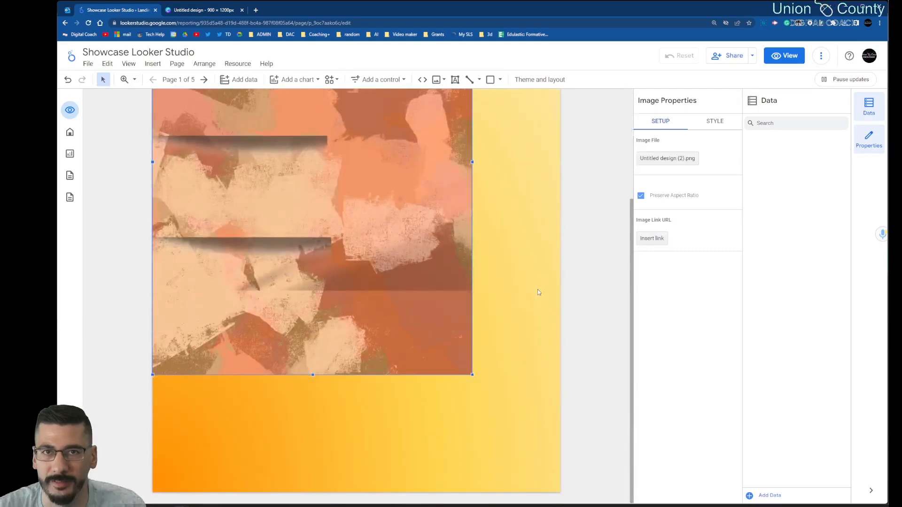
{"action": "left_click_drag", "start_coordinate": [473, 380], "coordinate": [561, 493]}
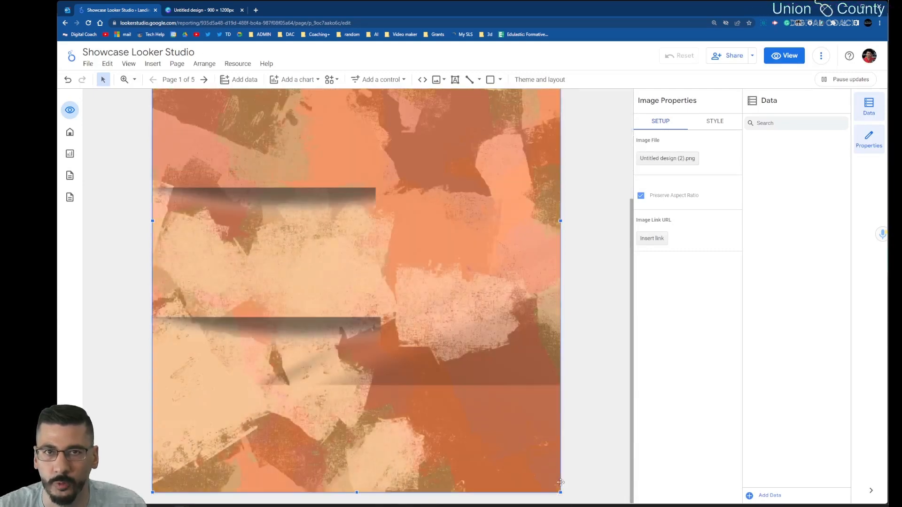
{"action": "scroll", "coordinate": [559, 414], "scroll_direction": "up", "scroll_amount": 3}
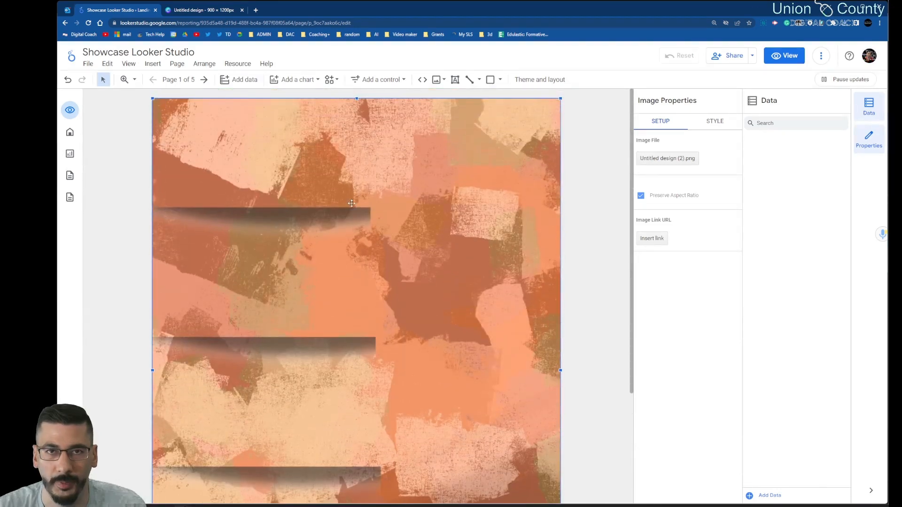
Step: Send the background image to the back, behind the Mainpage, Charts and Graphs buttons
{"action": "left_click", "coordinate": [205, 66]}
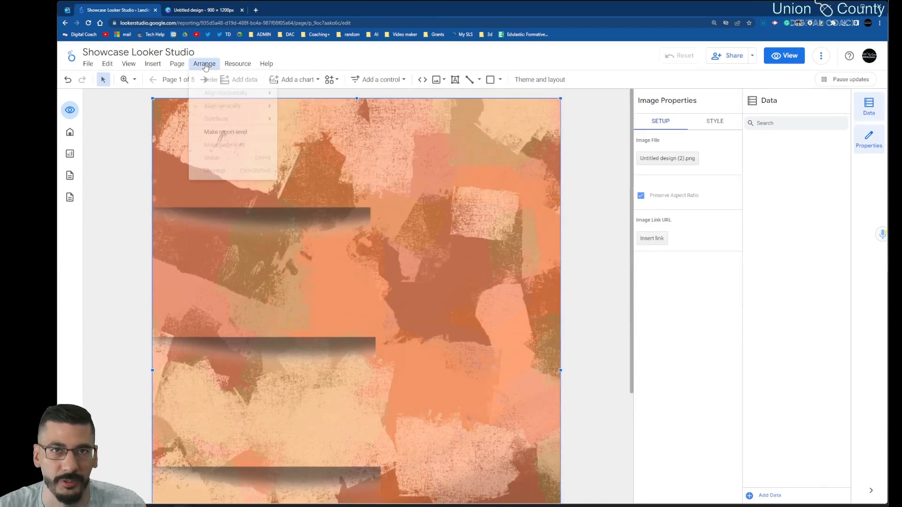
{"action": "mouse_move", "coordinate": [212, 84]}
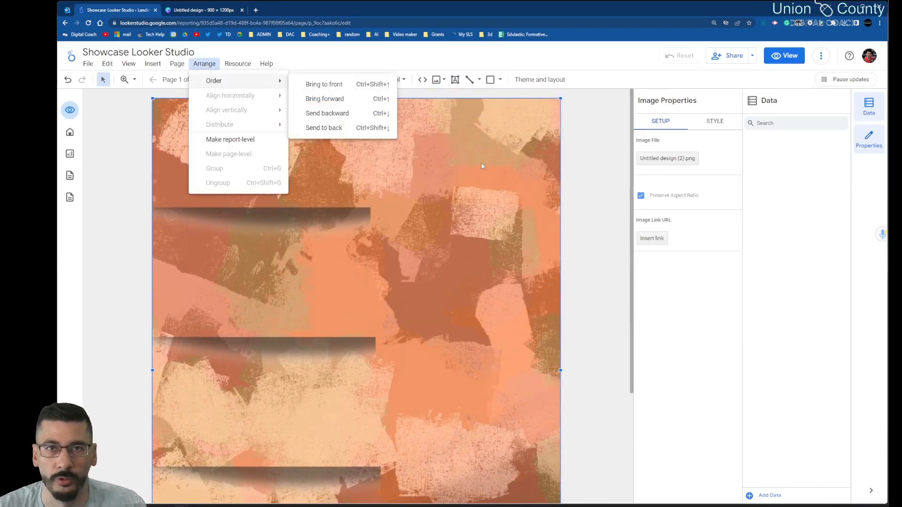
{"action": "right_click", "coordinate": [490, 180]}
{"action": "left_click", "coordinate": [483, 132]}
{"action": "left_click", "coordinate": [483, 131]}
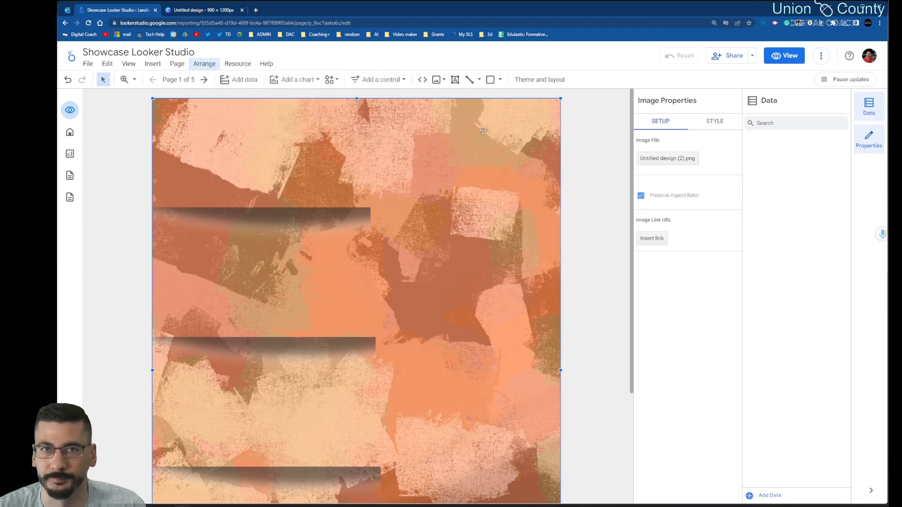
{"action": "right_click", "coordinate": [483, 131]}
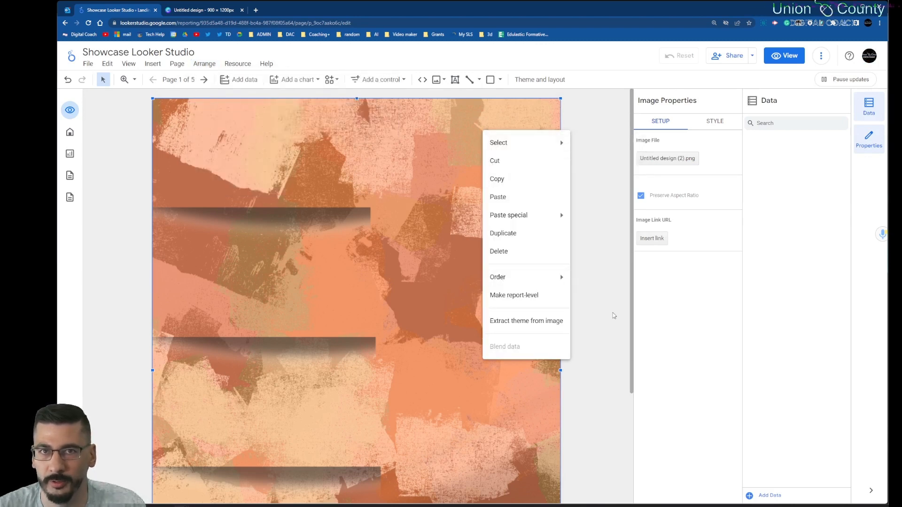
{"action": "mouse_move", "coordinate": [530, 278]}
{"action": "left_click", "coordinate": [598, 338]}
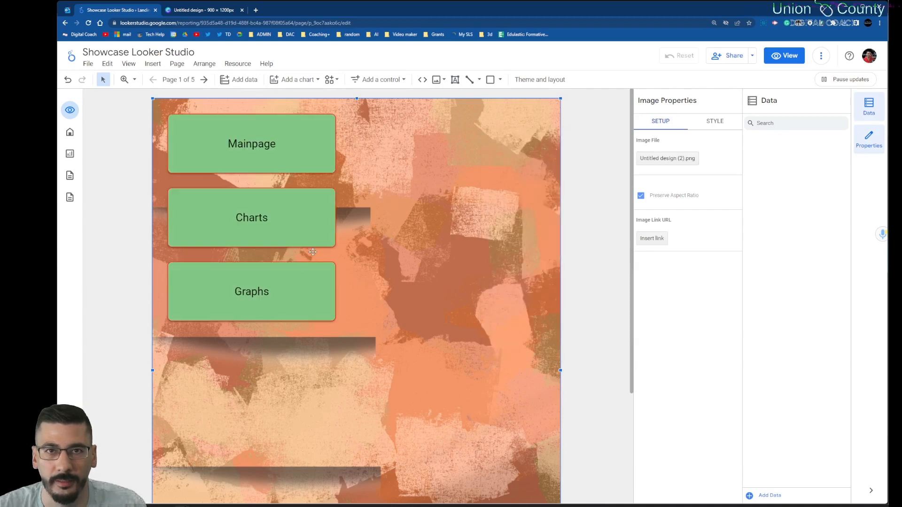
Step: Move the Graphs, Charts and Mainpage buttons so each one sits directly on top of its own shadow, aligned in one column
{"action": "left_click_drag", "start_coordinate": [282, 280], "coordinate": [308, 428]}
{"action": "left_click_drag", "start_coordinate": [284, 198], "coordinate": [303, 289]}
{"action": "left_click_drag", "start_coordinate": [304, 139], "coordinate": [324, 157]}
Step: Select all three buttons together and widen them on both sides to match the width of the shadows
{"action": "left_click", "coordinate": [312, 332], "text": "shift"}
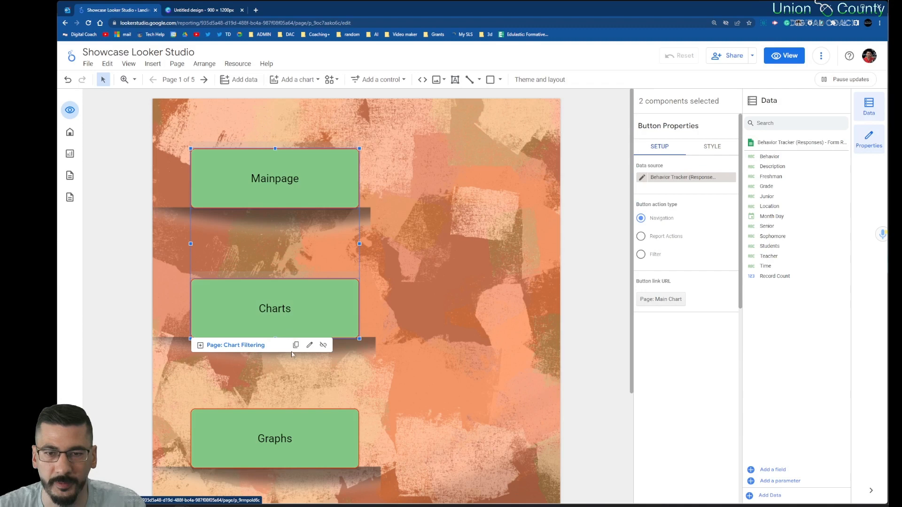
{"action": "left_click", "coordinate": [288, 460], "text": "shift"}
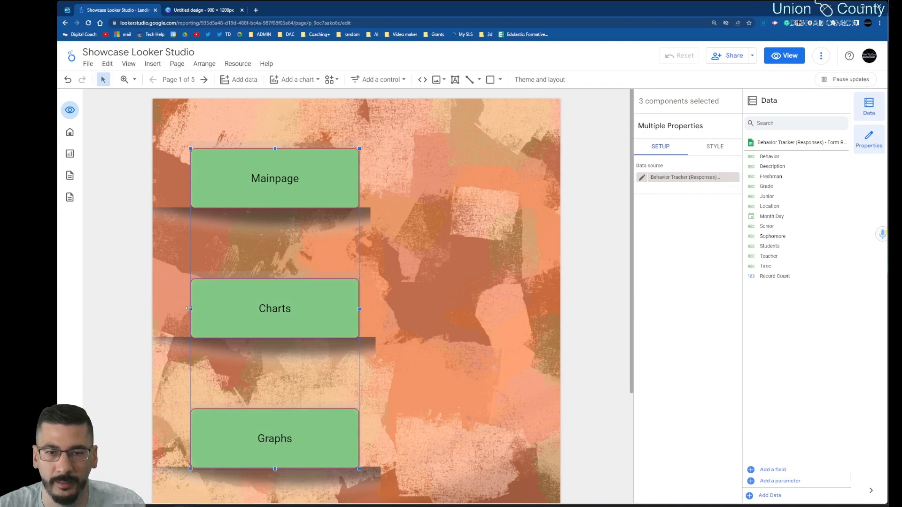
{"action": "left_click_drag", "start_coordinate": [192, 309], "coordinate": [156, 309]}
{"action": "left_click_drag", "start_coordinate": [360, 308], "coordinate": [378, 309]}
{"action": "left_click", "coordinate": [434, 257]}
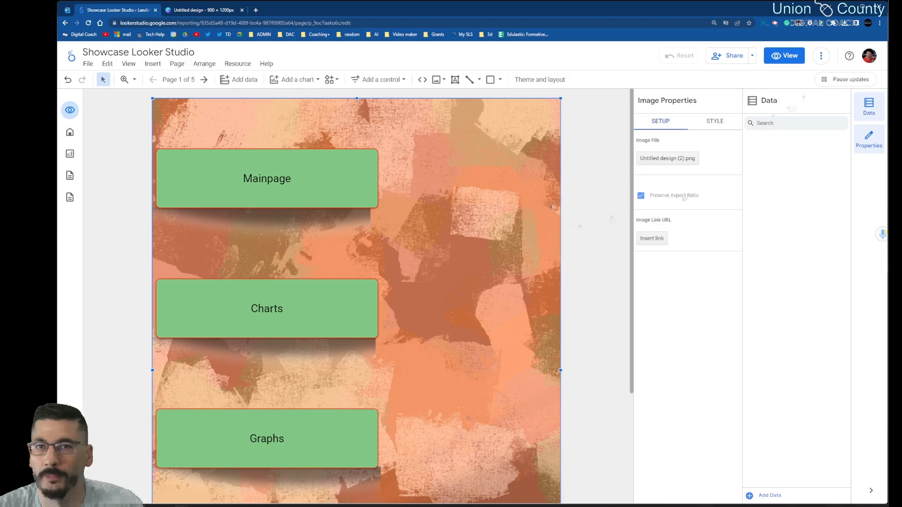
Step: Check the main page, and extract a theme from the landing page's background image, applying the generated option with the orange background
{"action": "left_click", "coordinate": [70, 132]}
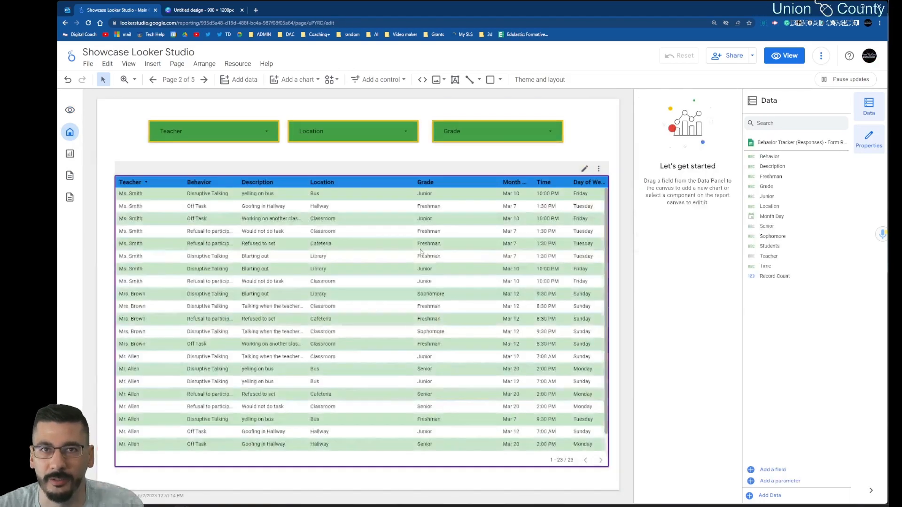
{"action": "left_click", "coordinate": [71, 111]}
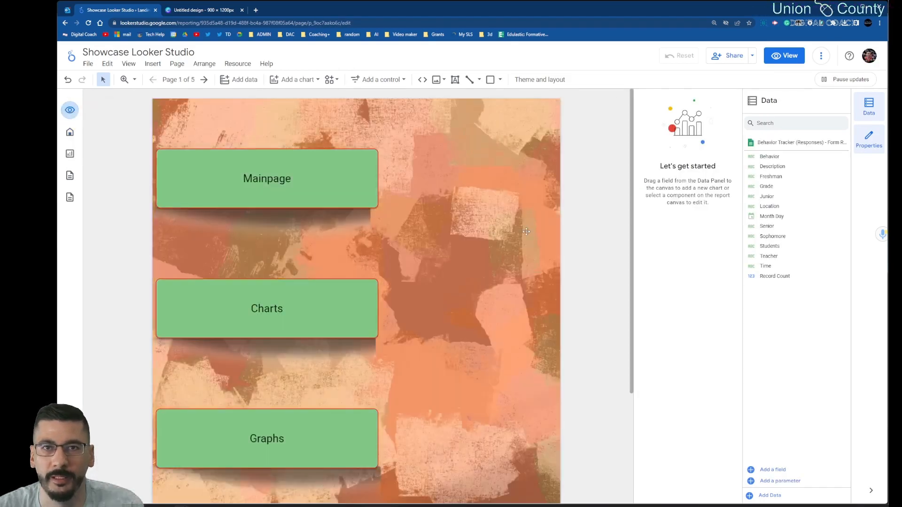
{"action": "left_click", "coordinate": [519, 221]}
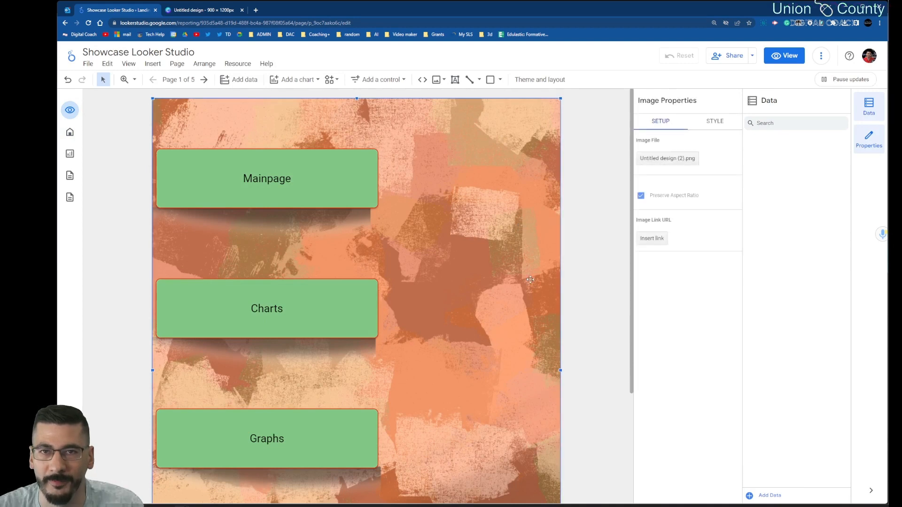
{"action": "right_click", "coordinate": [486, 187]}
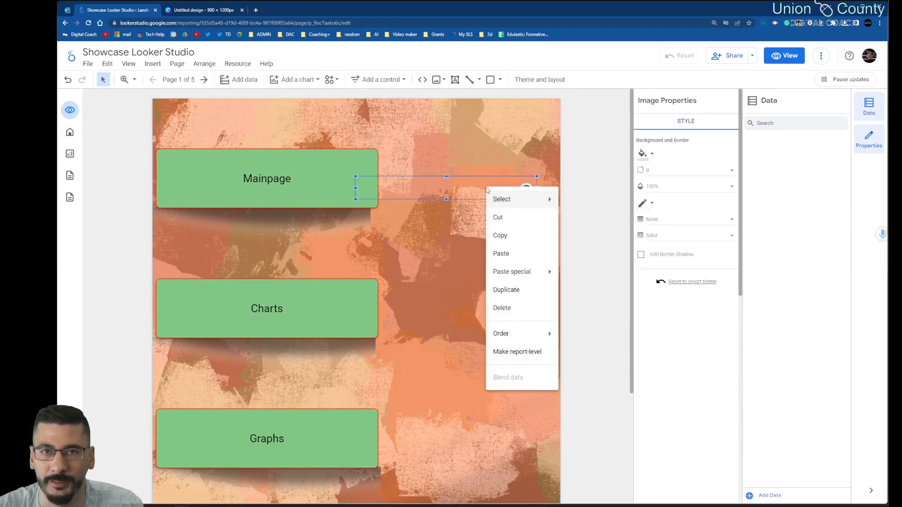
{"action": "key", "text": "Escape"}
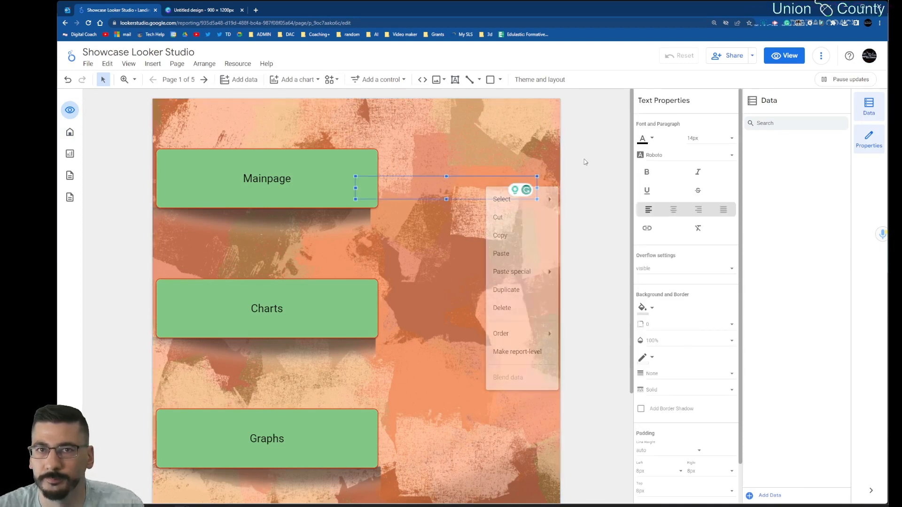
{"action": "right_click", "coordinate": [543, 142]}
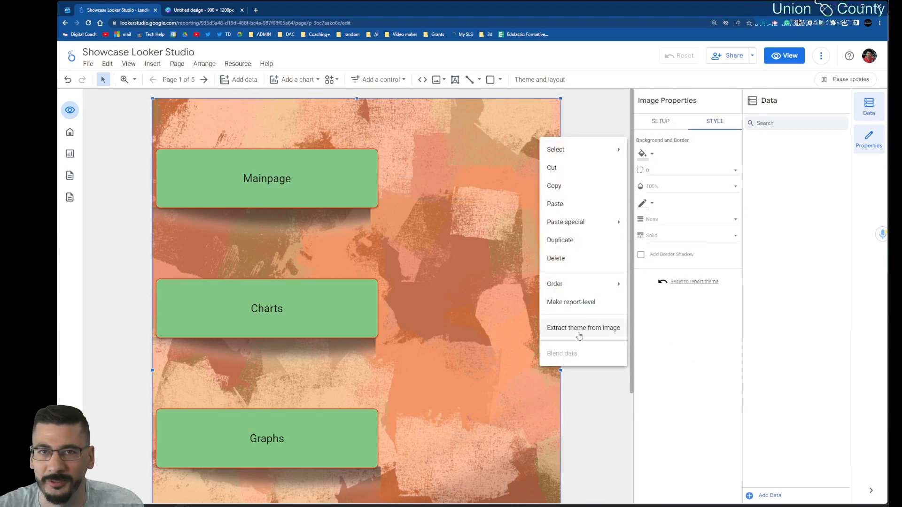
{"action": "left_click", "coordinate": [579, 334]}
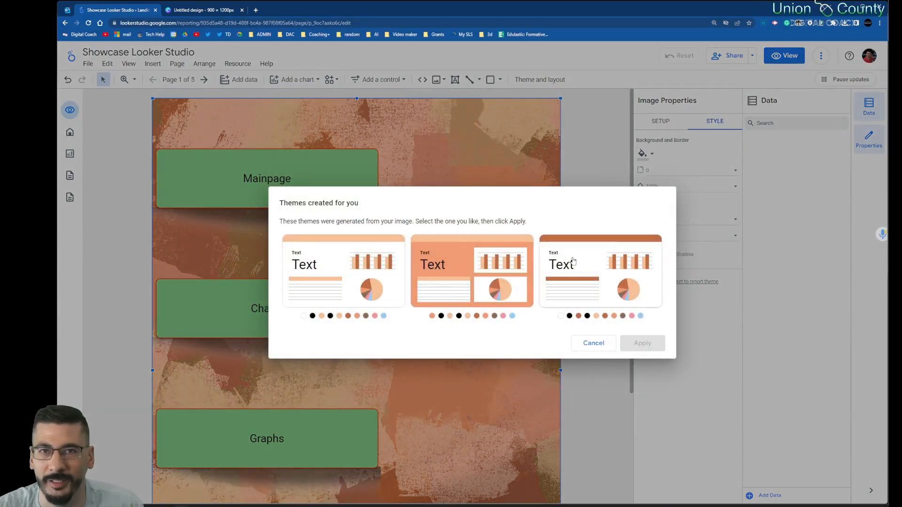
{"action": "left_click", "coordinate": [522, 276]}
{"action": "left_click", "coordinate": [643, 343]}
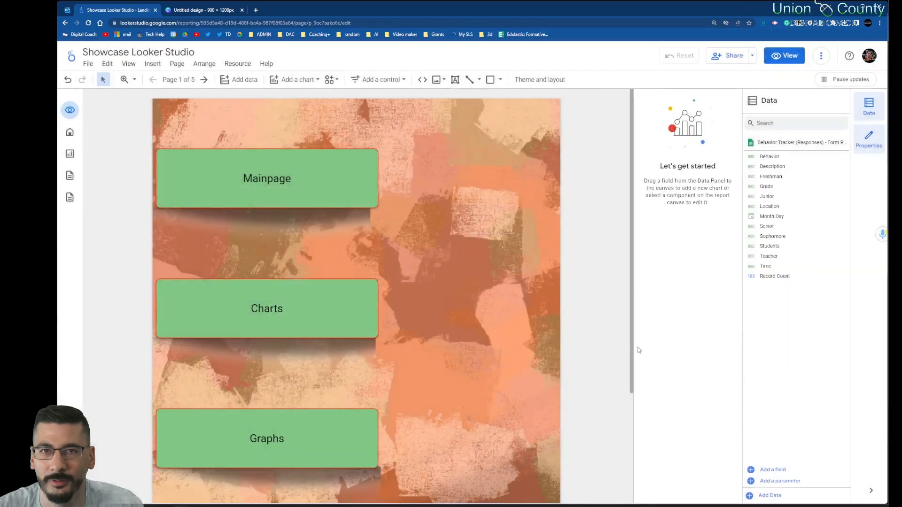
Step: Look through the report's other four pages to examine how the extracted theme affects their backgrounds and charts
{"action": "left_click", "coordinate": [69, 133]}
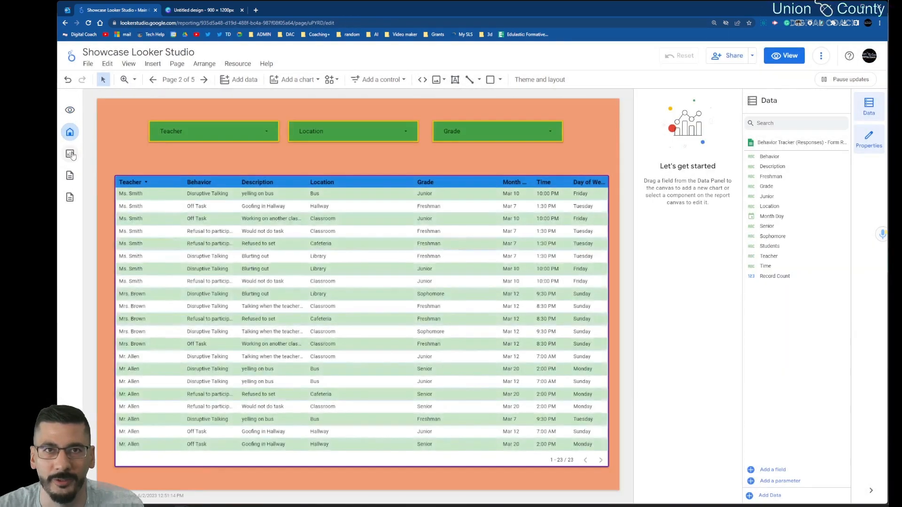
{"action": "left_click", "coordinate": [70, 154]}
{"action": "left_click", "coordinate": [70, 175]}
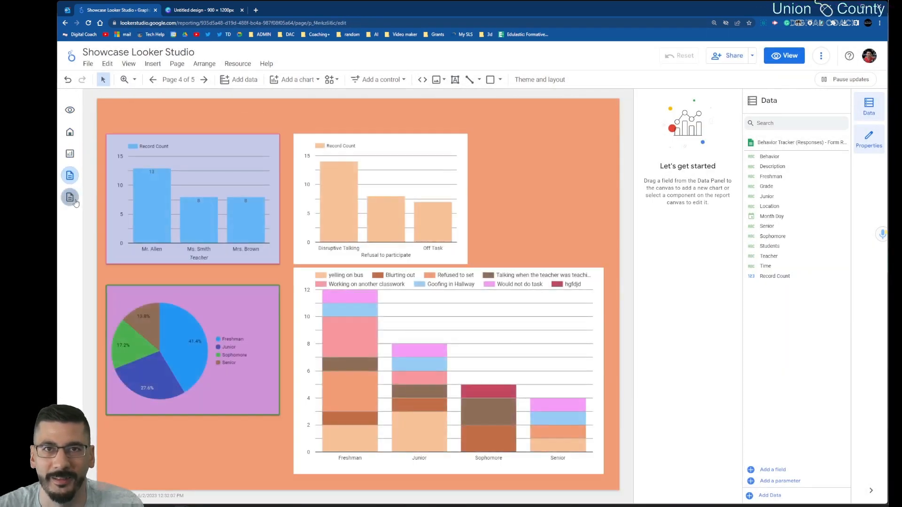
{"action": "left_click", "coordinate": [70, 197]}
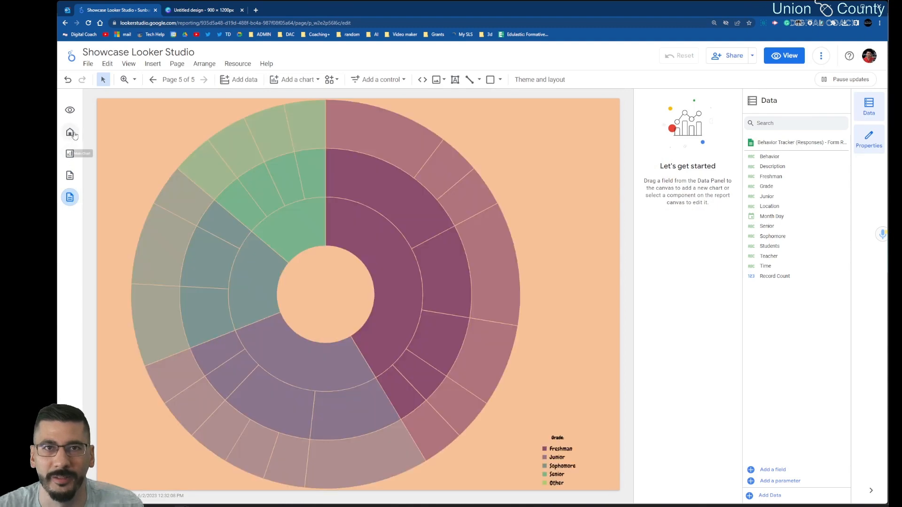
Step: Go back through the report's pages and return to the main page with the filters and data table
{"action": "left_click", "coordinate": [71, 175]}
{"action": "left_click", "coordinate": [70, 154]}
{"action": "left_click", "coordinate": [69, 132]}
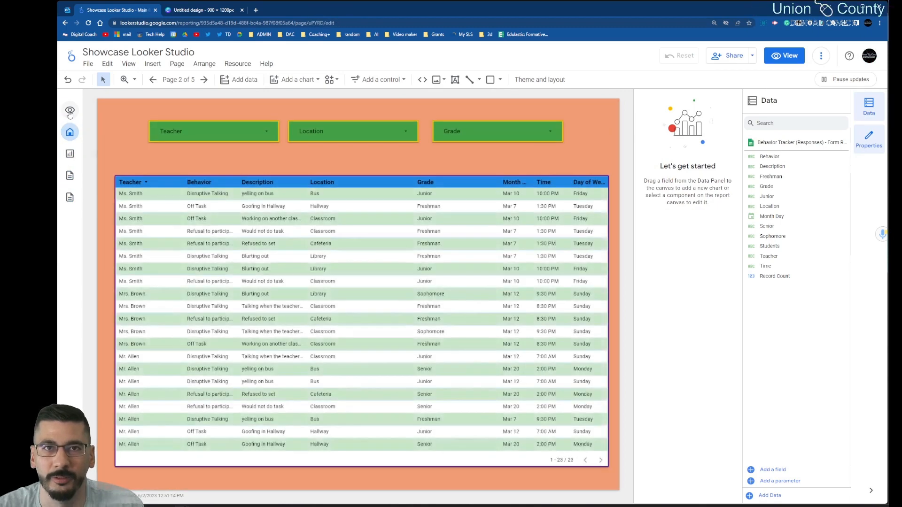
{"action": "left_click", "coordinate": [69, 110]}
{"action": "left_click", "coordinate": [70, 132]}
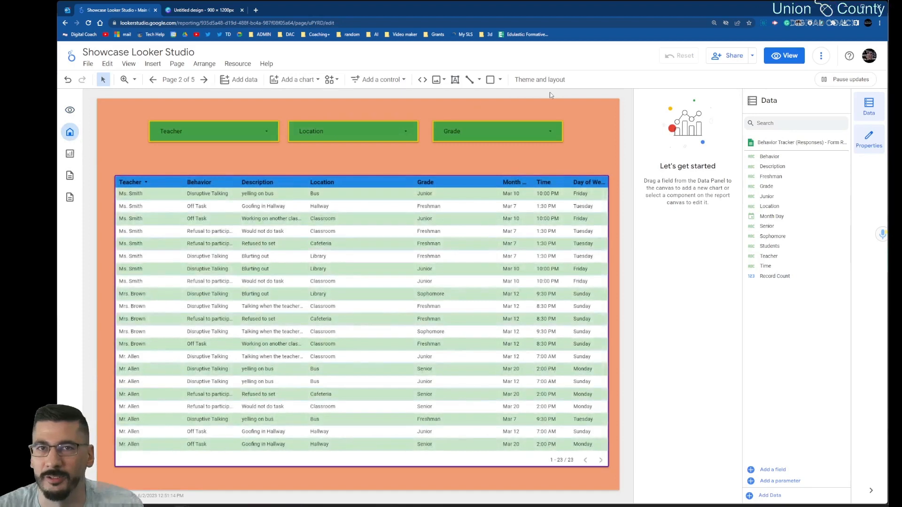
Step: Open the report's theme settings and look over the extracted custom theme and the other available themes
{"action": "left_click", "coordinate": [540, 80]}
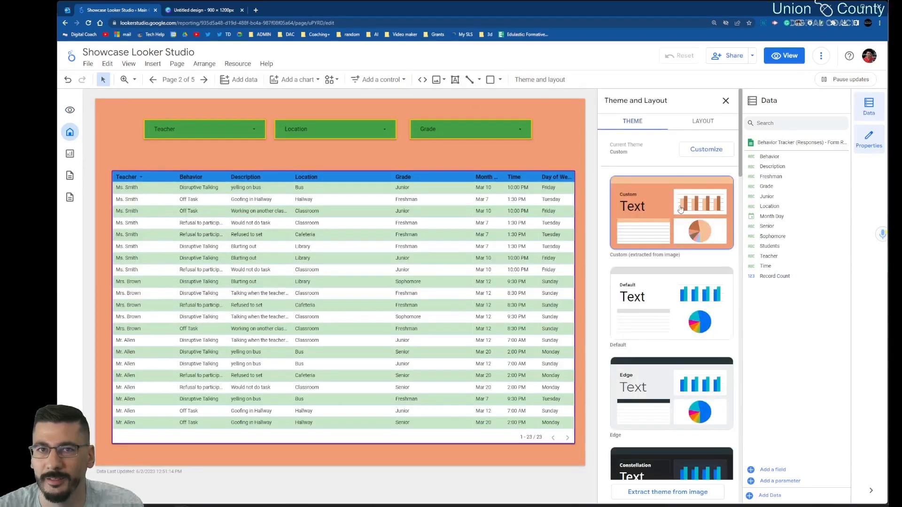
{"action": "scroll", "coordinate": [681, 209], "scroll_direction": "down", "scroll_amount": 3}
{"action": "scroll", "coordinate": [682, 214], "scroll_direction": "up", "scroll_amount": 3}
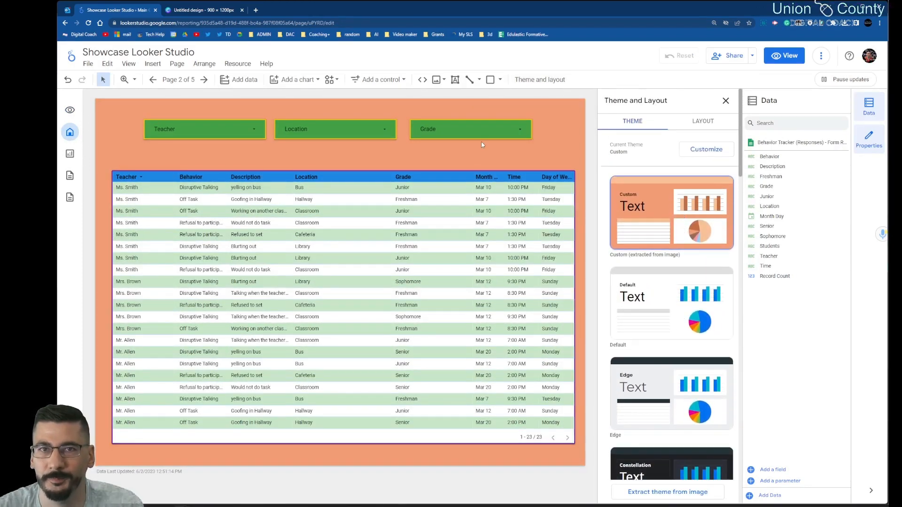
Step: Compare the charts page with the landing page, examining the whole landing page background and its three navigation buttons
{"action": "left_click", "coordinate": [70, 153]}
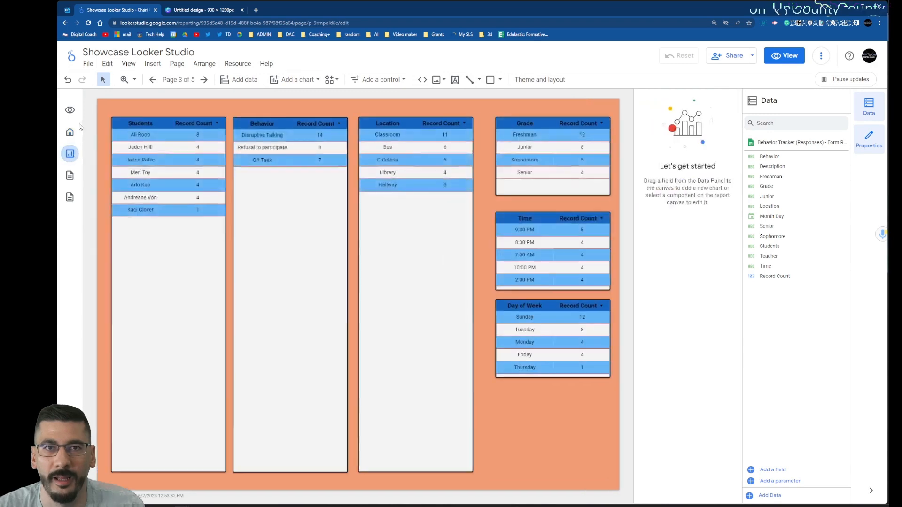
{"action": "left_click", "coordinate": [69, 110]}
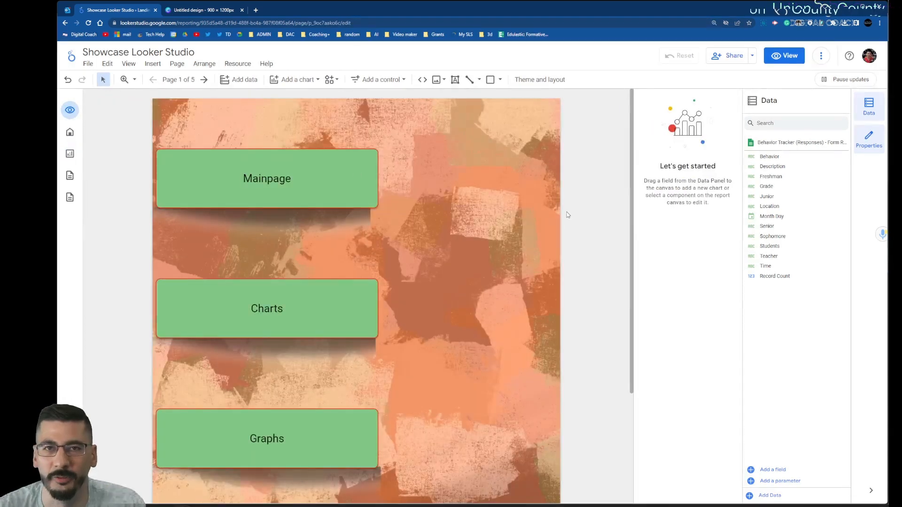
{"action": "scroll", "coordinate": [453, 214], "scroll_direction": "down", "scroll_amount": 3}
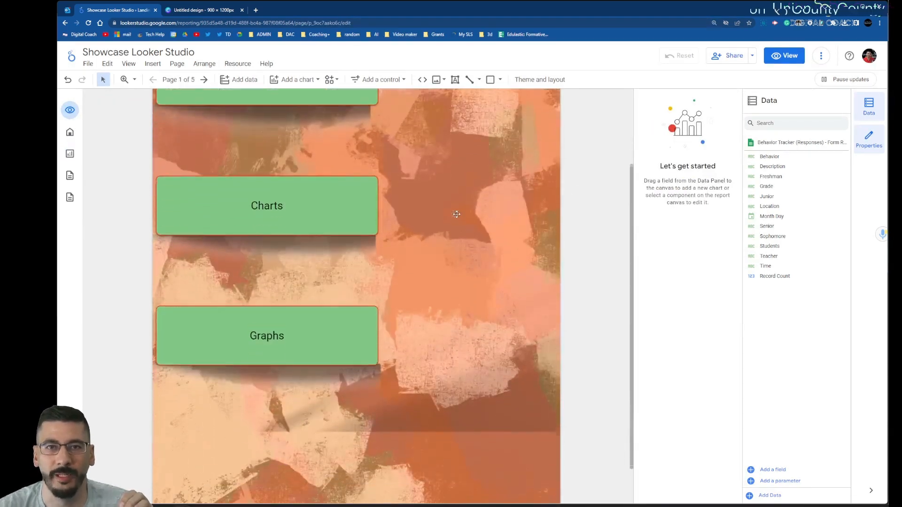
{"action": "scroll", "coordinate": [456, 214], "scroll_direction": "up", "scroll_amount": 3}
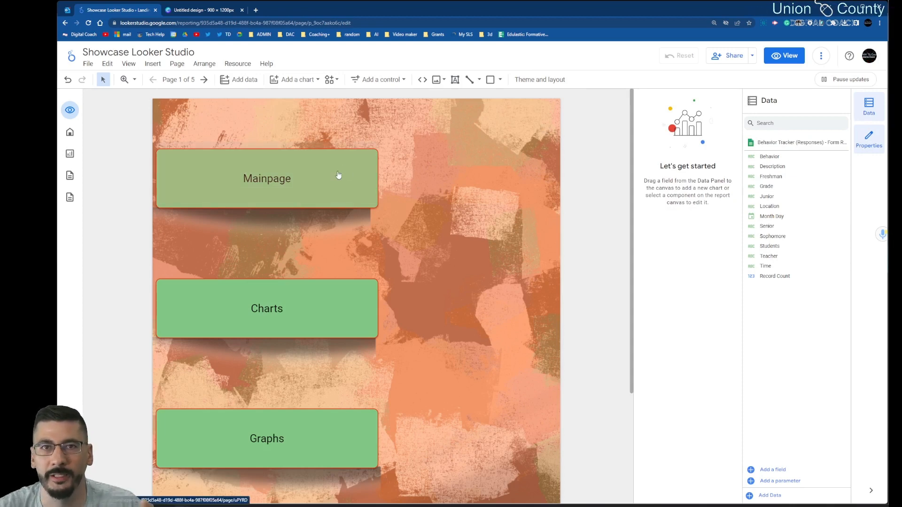
{"action": "left_click", "coordinate": [153, 64]}
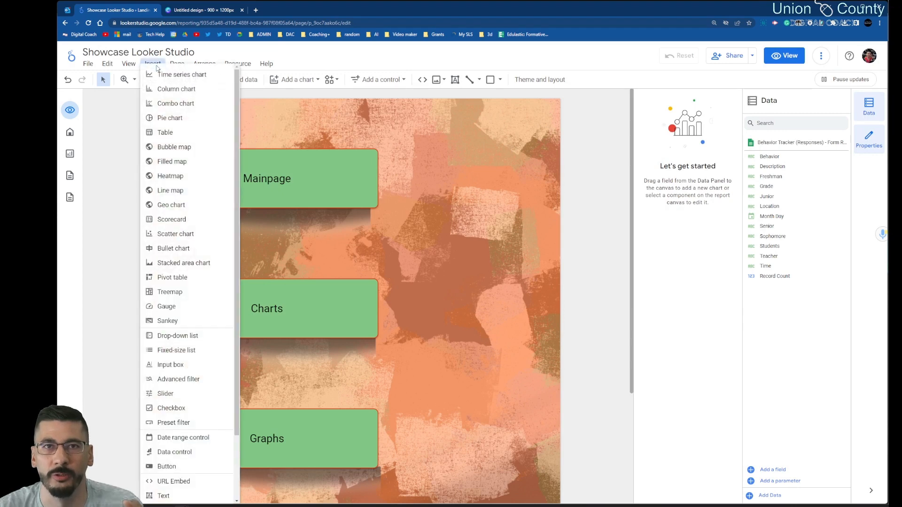
{"action": "left_click", "coordinate": [513, 189]}
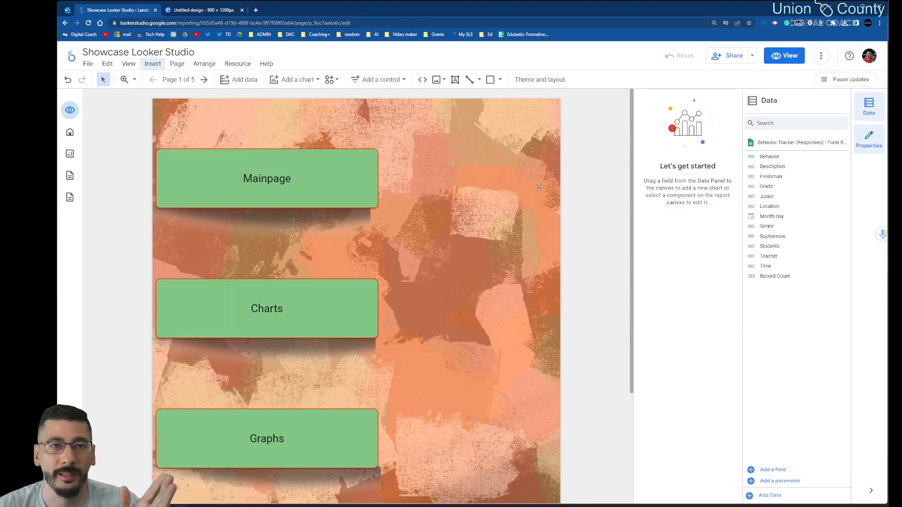